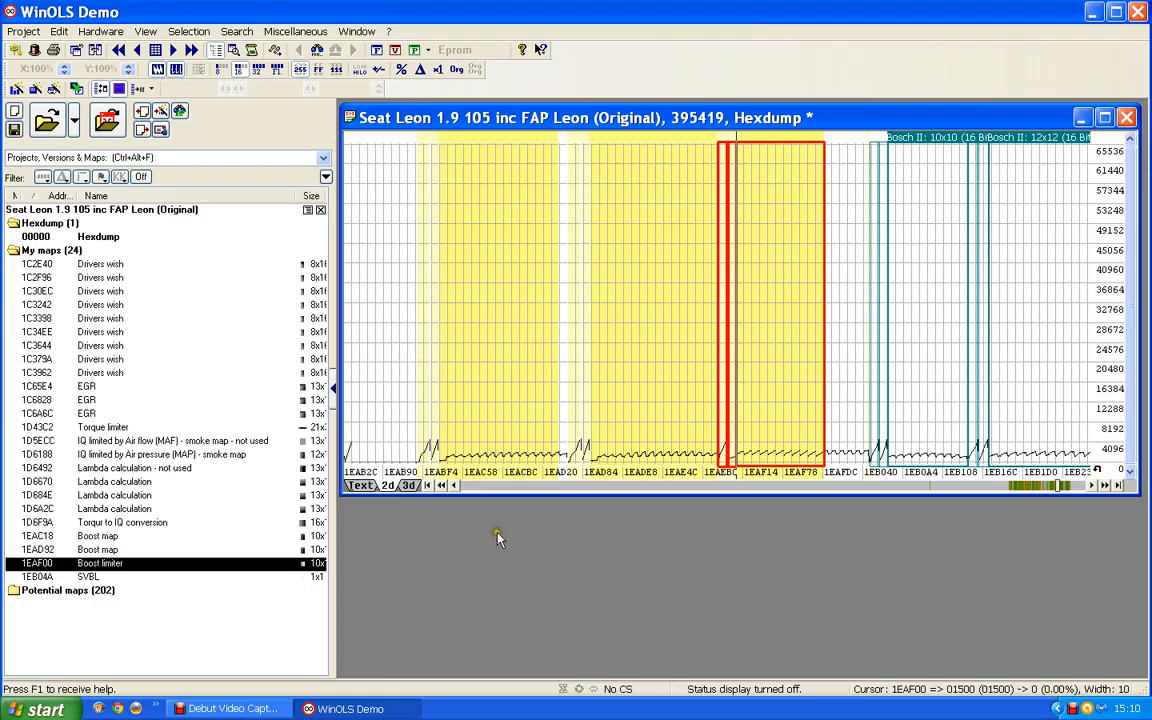
Step: Find the two Bosch II 13x16 maps that precede the boost maps in the hexdump and mark both
{"action": "left_click", "coordinate": [500, 490]}
{"action": "left_click", "coordinate": [500, 490]}
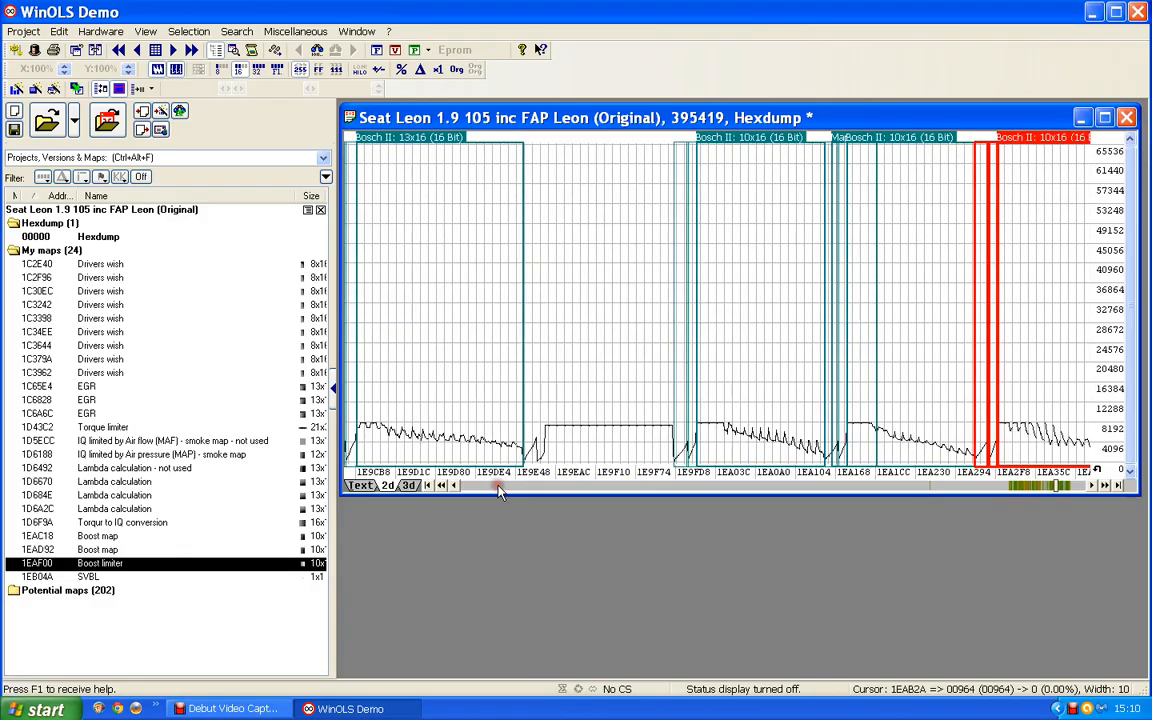
{"action": "left_click", "coordinate": [500, 490]}
{"action": "scroll", "coordinate": [514, 489], "scroll_direction": "down", "scroll_amount": 5}
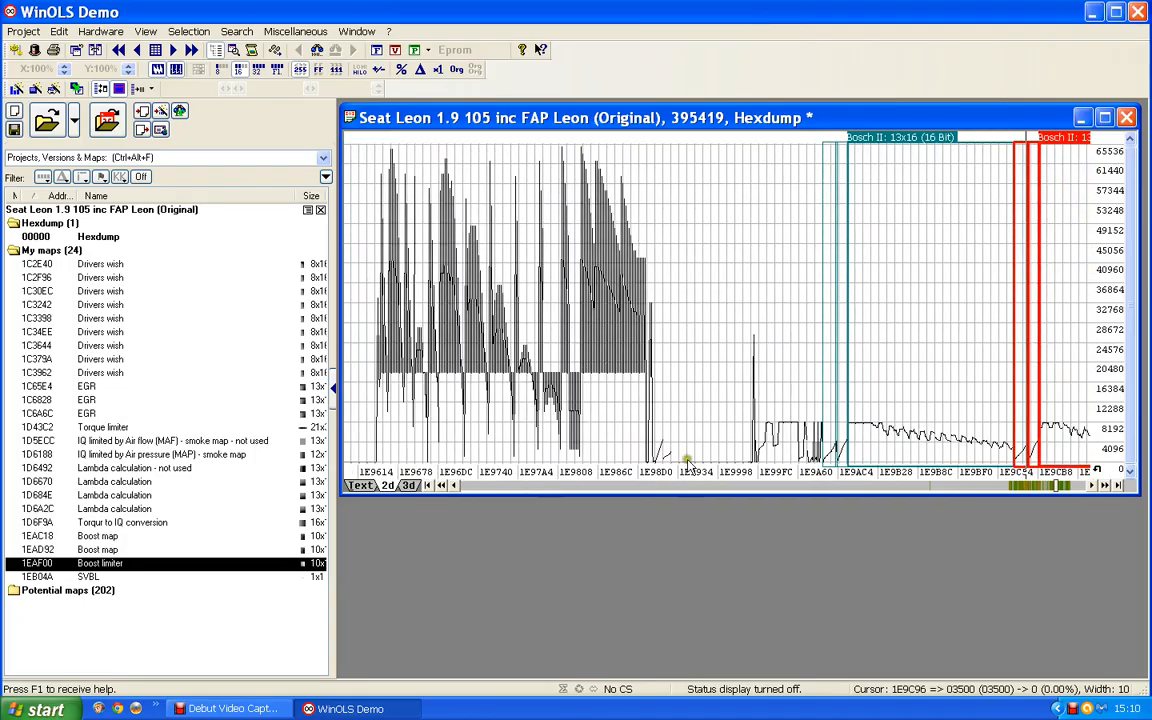
{"action": "scroll", "coordinate": [705, 446], "scroll_direction": "down", "scroll_amount": 6}
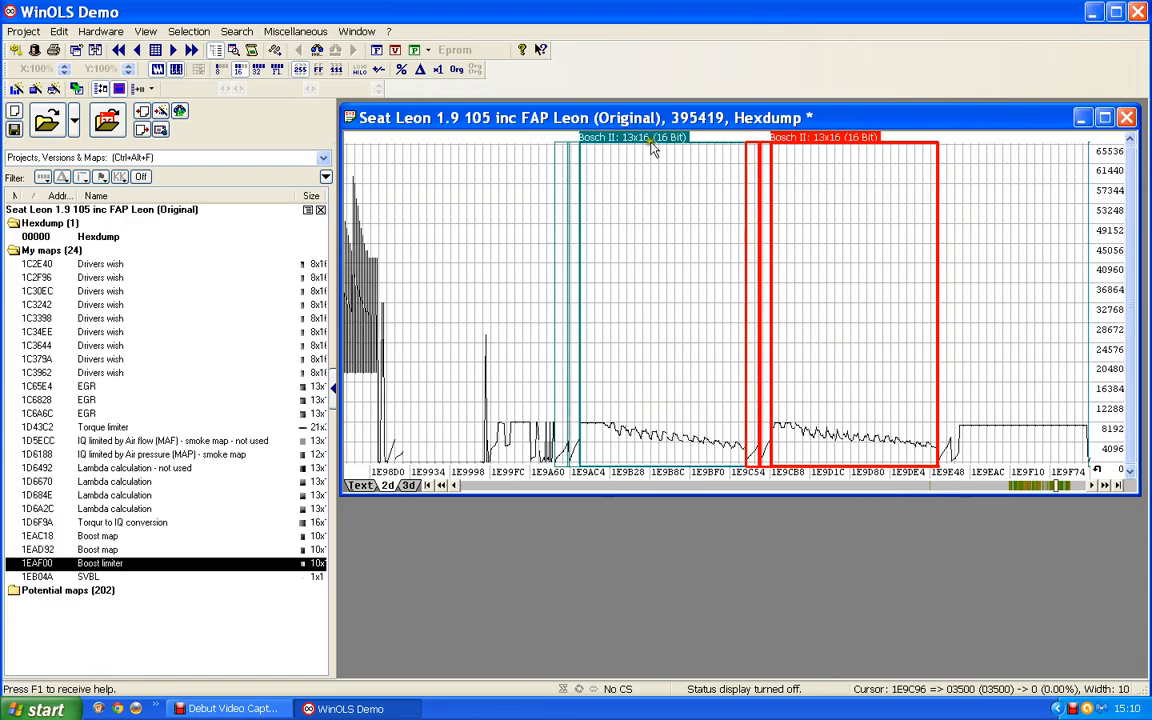
{"action": "left_click", "coordinate": [655, 142]}
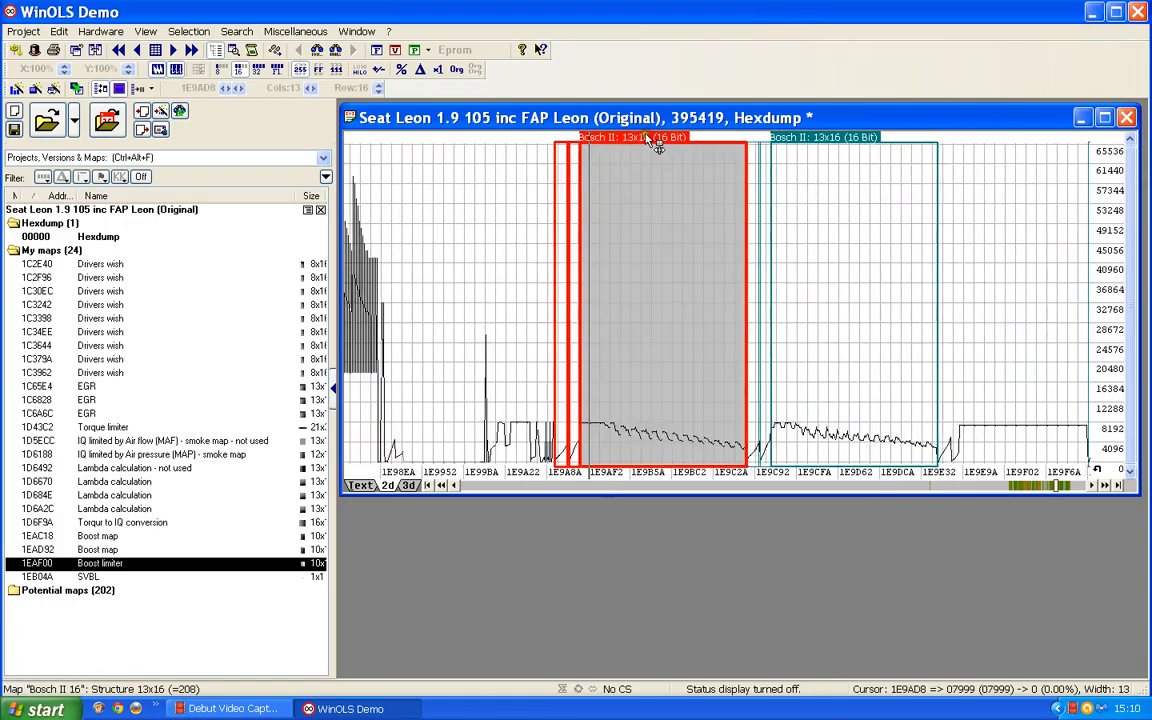
{"action": "left_click", "coordinate": [828, 140], "text": "shift"}
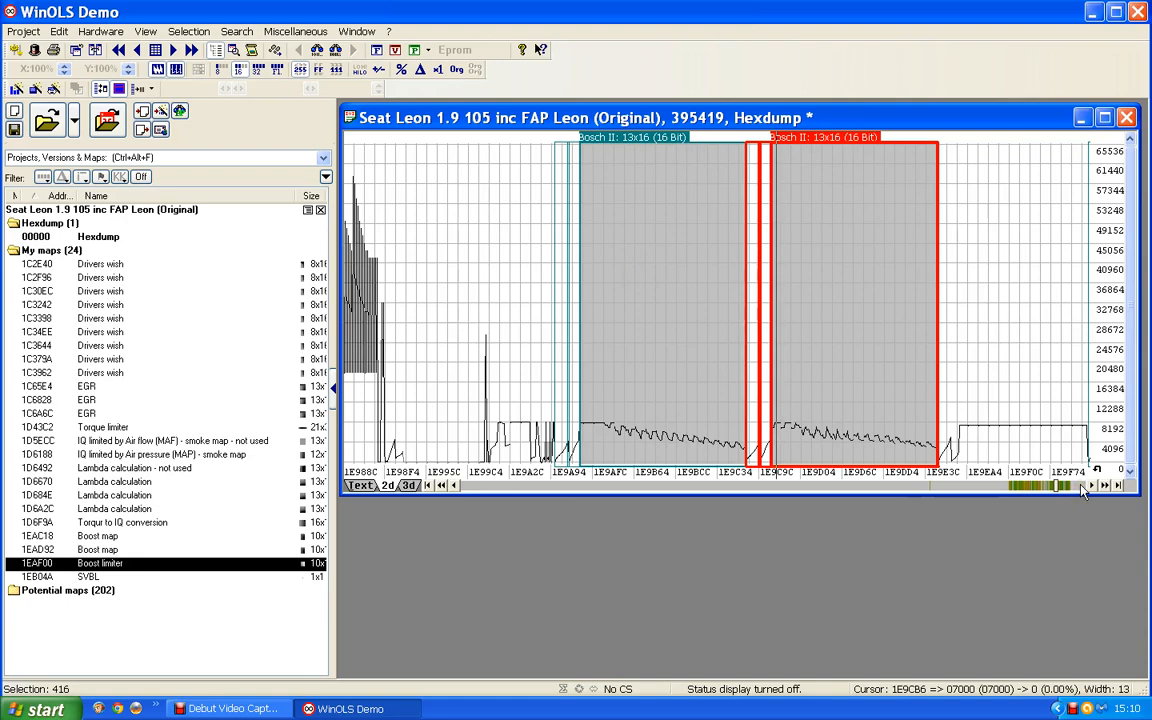
Step: Examine the four Bosch II 10x16 maps that follow the 13x16 pair in the hexdump
{"action": "left_click", "coordinate": [1105, 486]}
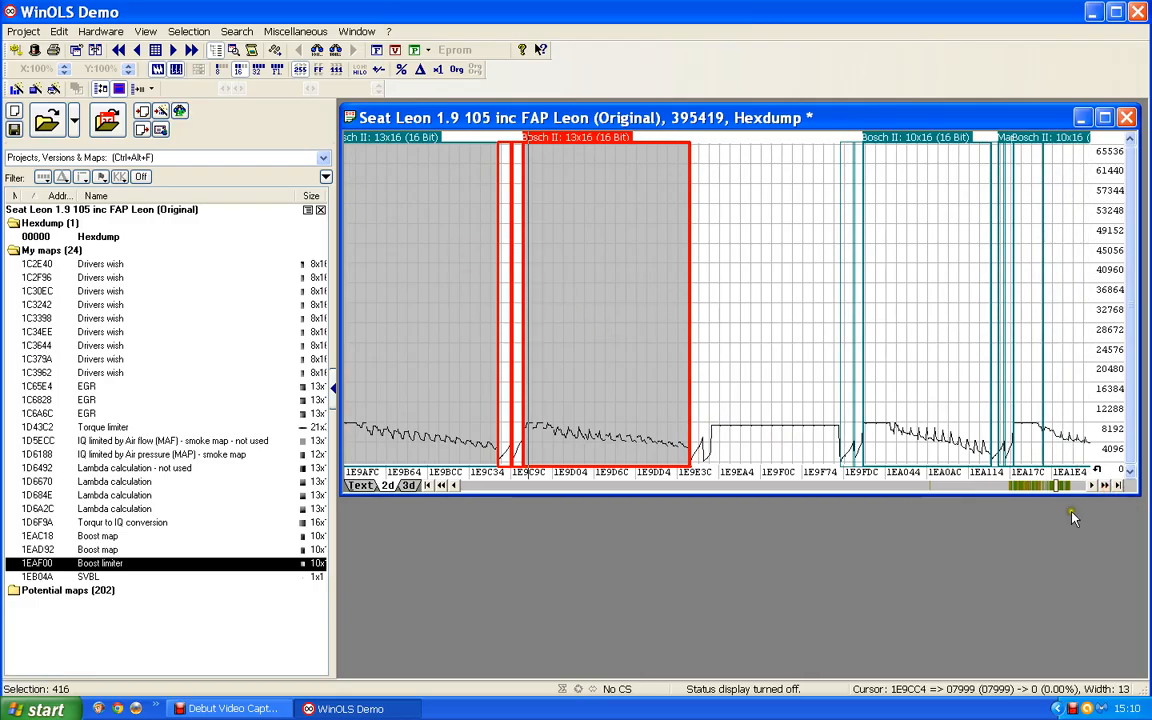
{"action": "left_click", "coordinate": [1079, 487]}
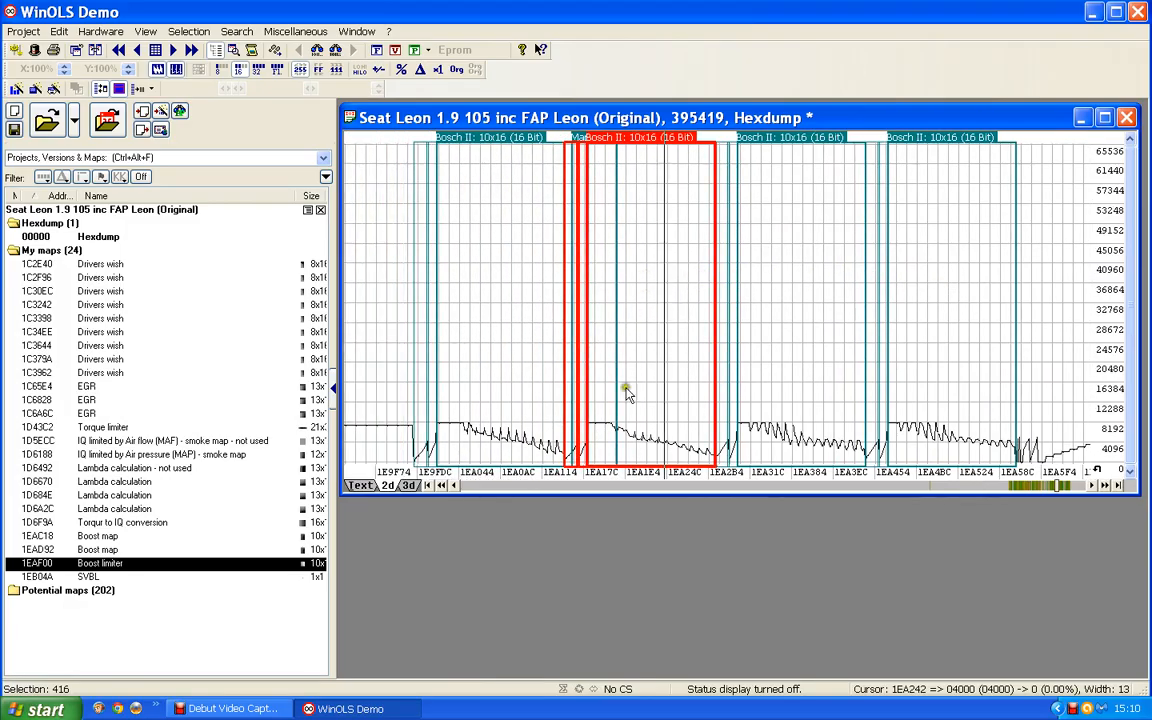
{"action": "left_click_drag", "start_coordinate": [545, 244], "coordinate": [575, 250]}
{"action": "left_click", "coordinate": [675, 274]}
{"action": "left_click_drag", "start_coordinate": [770, 323], "coordinate": [784, 325]}
{"action": "left_click", "coordinate": [854, 329]}
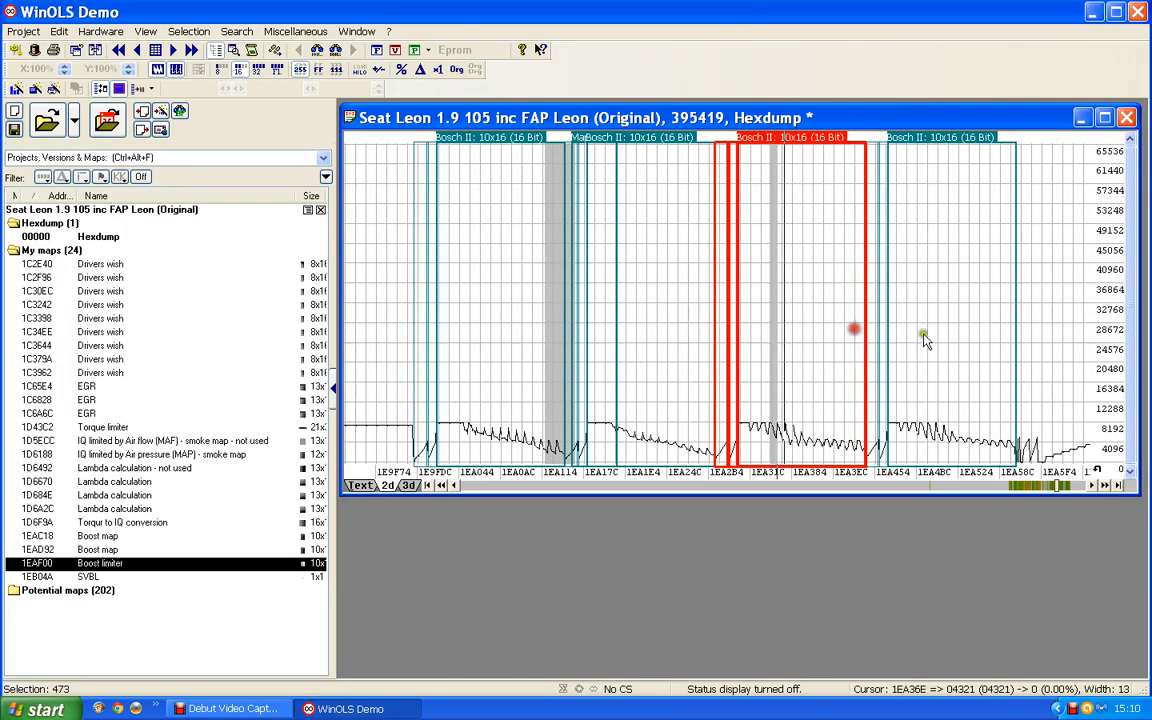
{"action": "left_click", "coordinate": [955, 335]}
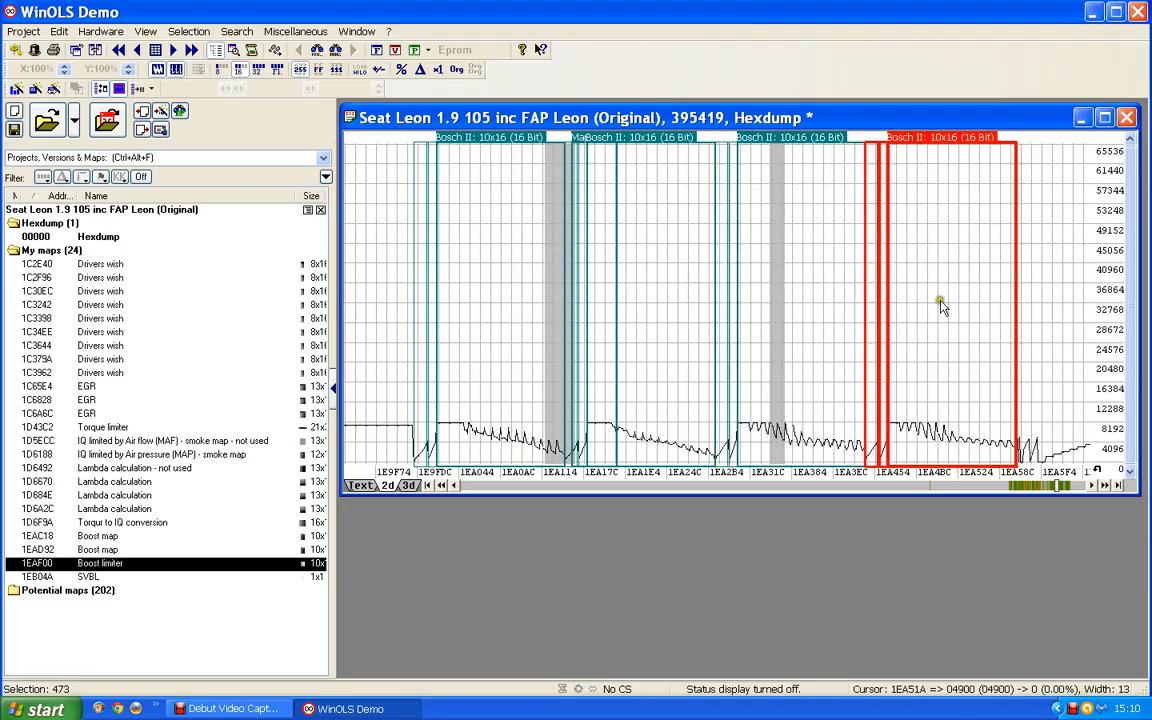
Step: Inspect the 10x10 and 12x12 maps after the boost limiter, and return to the 10x16 group
{"action": "left_click", "coordinate": [1078, 487]}
{"action": "scroll", "coordinate": [581, 360], "scroll_direction": "down", "scroll_amount": 8}
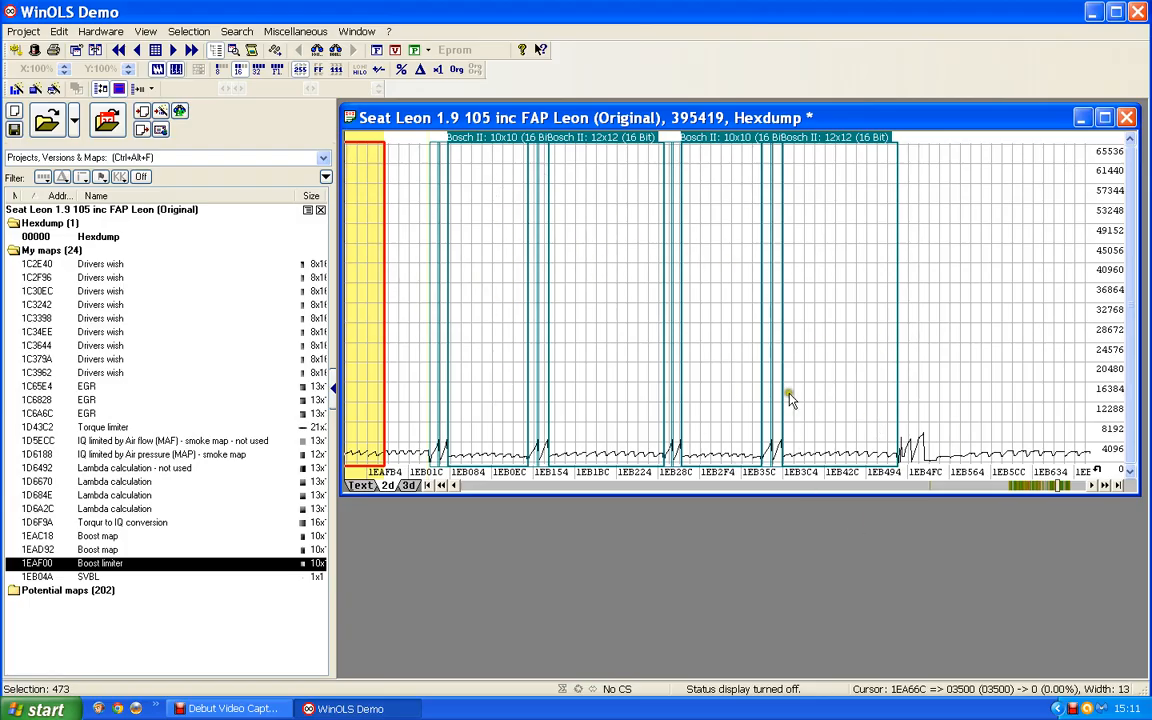
{"action": "left_click", "coordinate": [715, 490]}
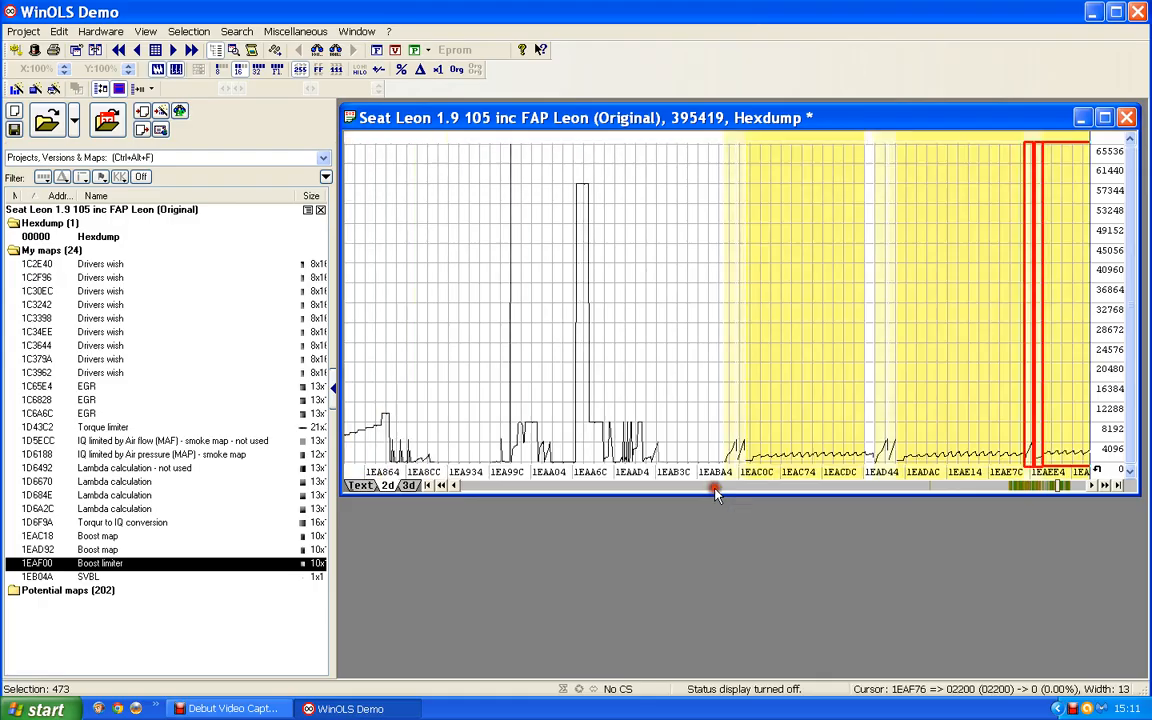
{"action": "left_click", "coordinate": [715, 490]}
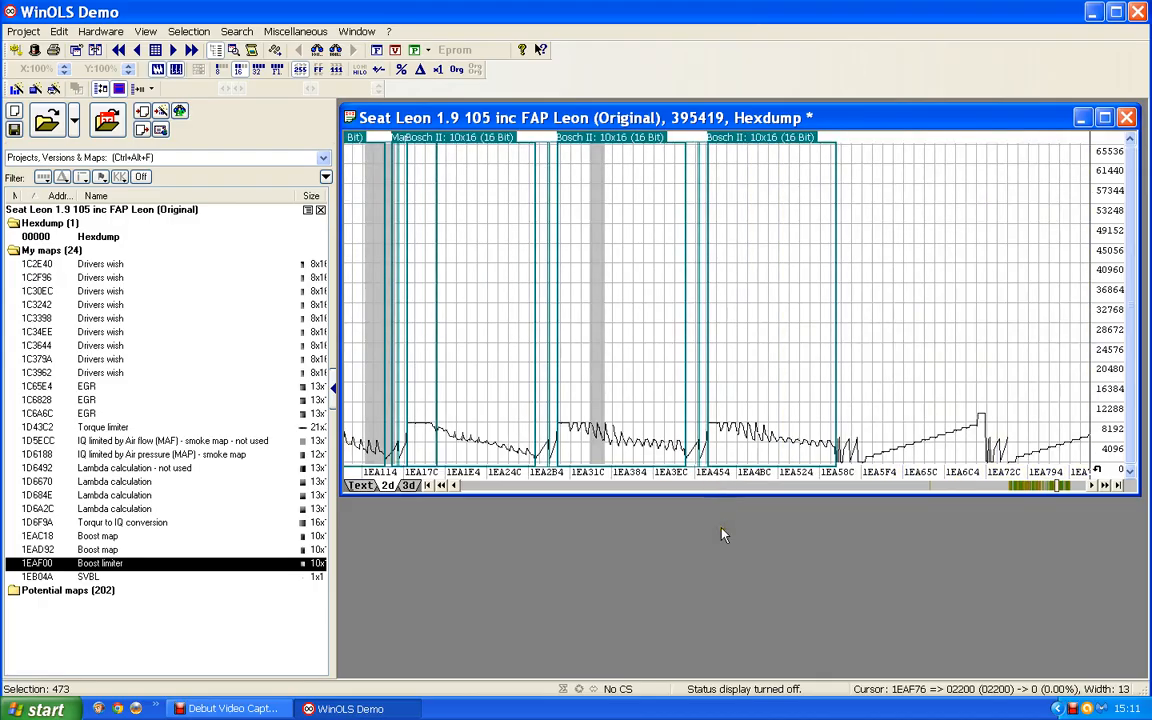
{"action": "scroll", "coordinate": [662, 452], "scroll_direction": "up", "scroll_amount": 2}
{"action": "scroll", "coordinate": [662, 452], "scroll_direction": "up", "scroll_amount": 8}
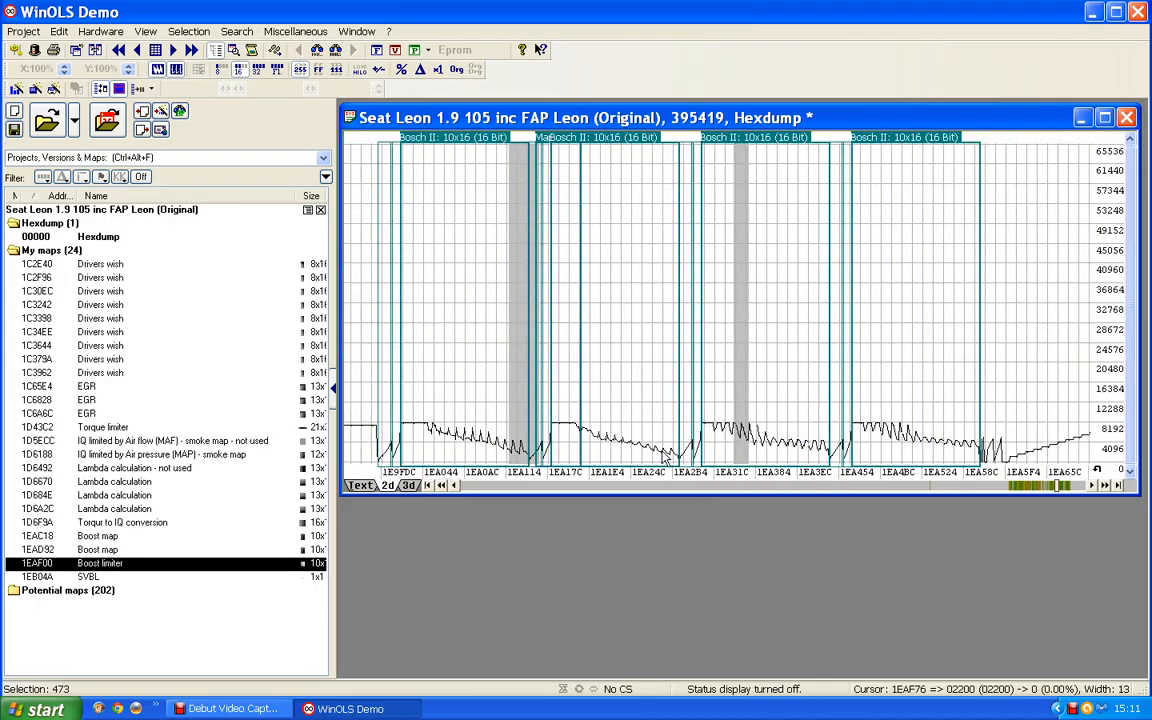
{"action": "scroll", "coordinate": [667, 458], "scroll_direction": "down", "scroll_amount": 3}
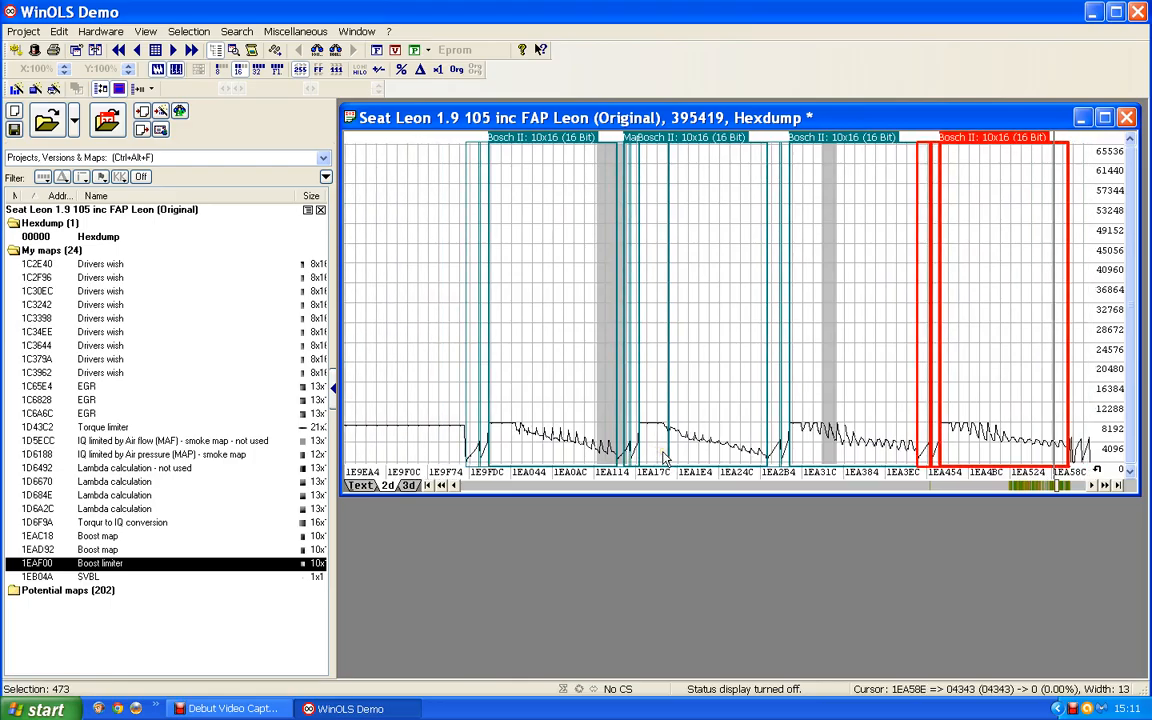
Step: Review the 10x16 maps one by one and compare their curves with the neighbouring hexdump areas
{"action": "left_click", "coordinate": [511, 293]}
{"action": "left_click", "coordinate": [708, 316]}
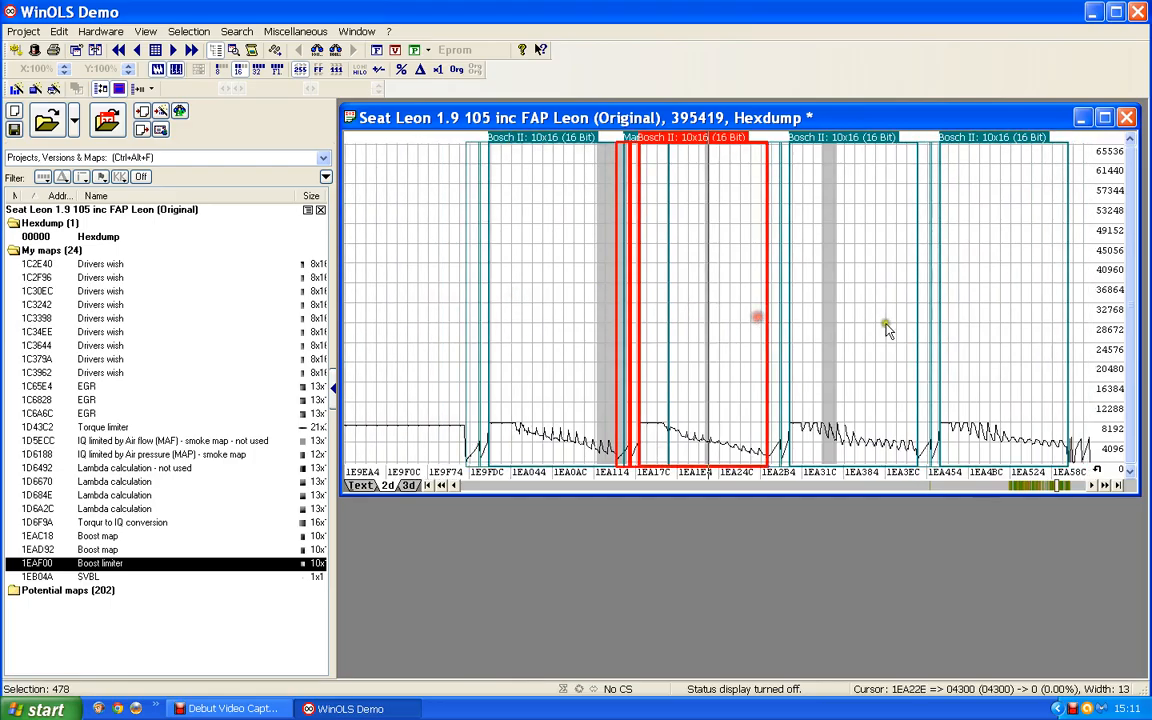
{"action": "left_click", "coordinate": [895, 330]}
{"action": "left_click", "coordinate": [1031, 342]}
{"action": "left_click", "coordinate": [867, 343]}
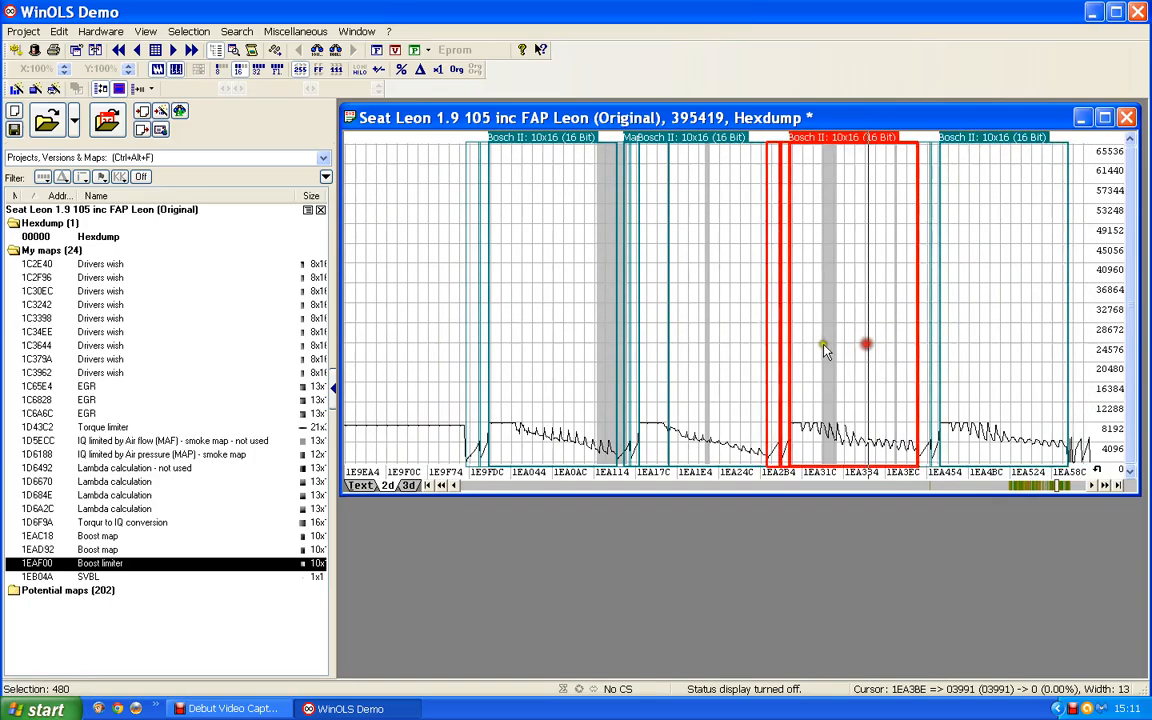
{"action": "left_click", "coordinate": [738, 344]}
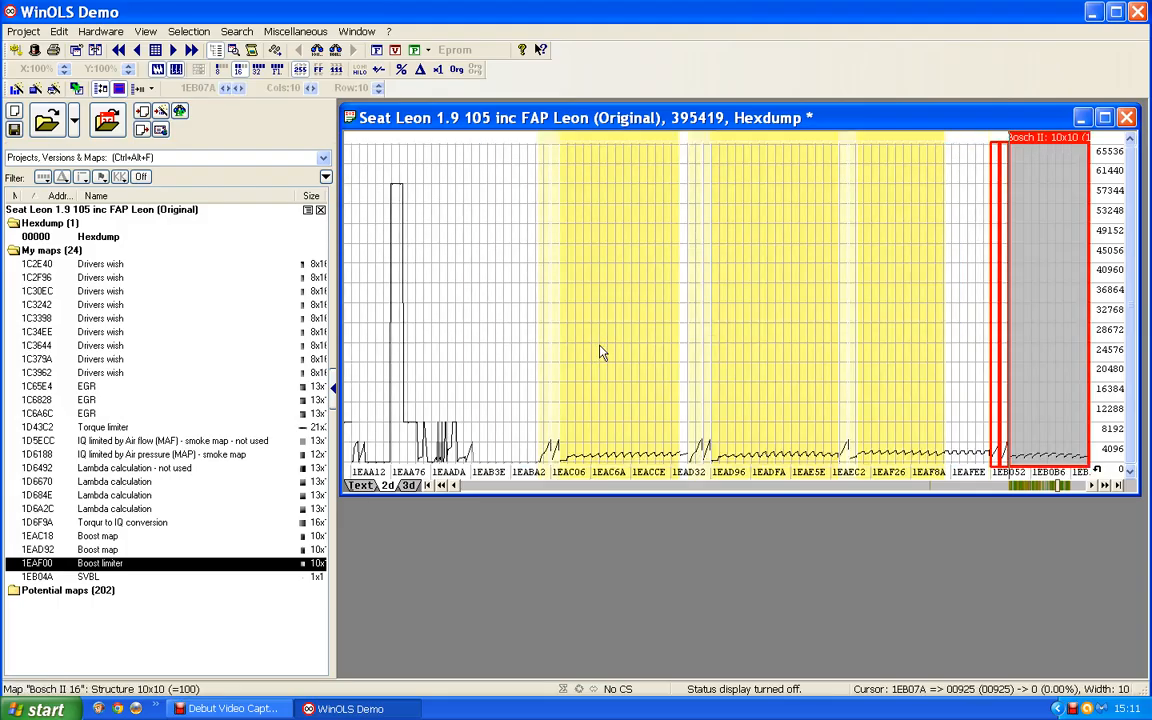
{"action": "left_click", "coordinate": [496, 486]}
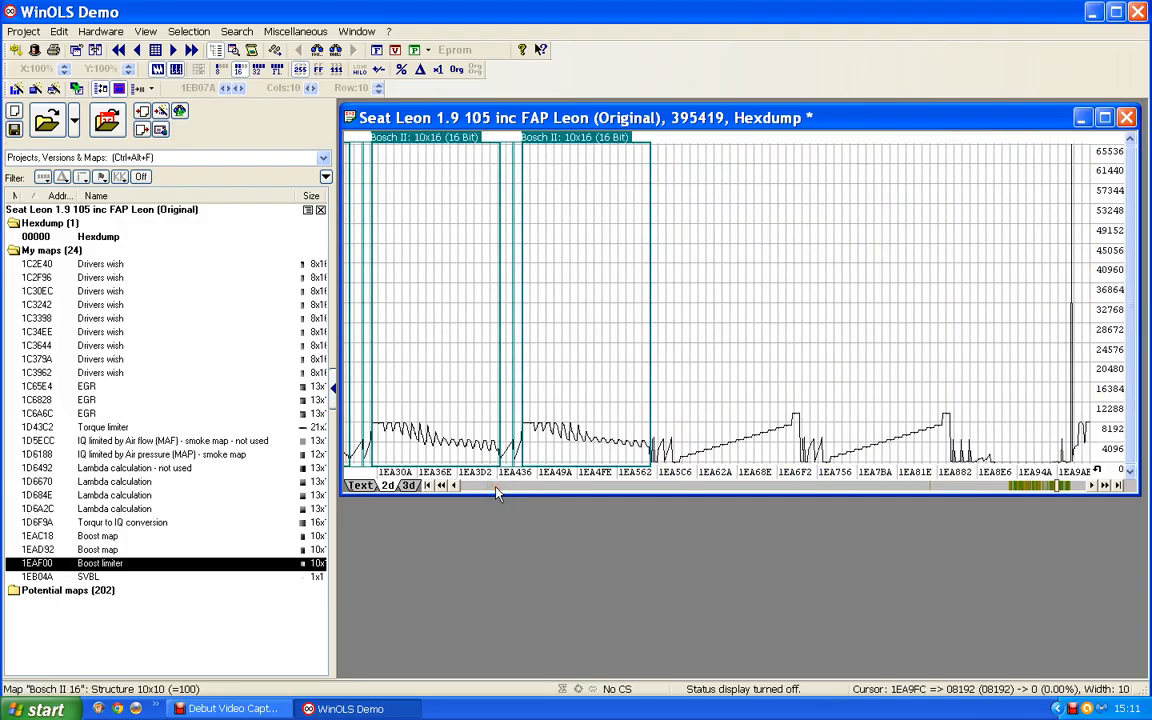
{"action": "scroll", "coordinate": [780, 330], "scroll_direction": "up", "scroll_amount": 5}
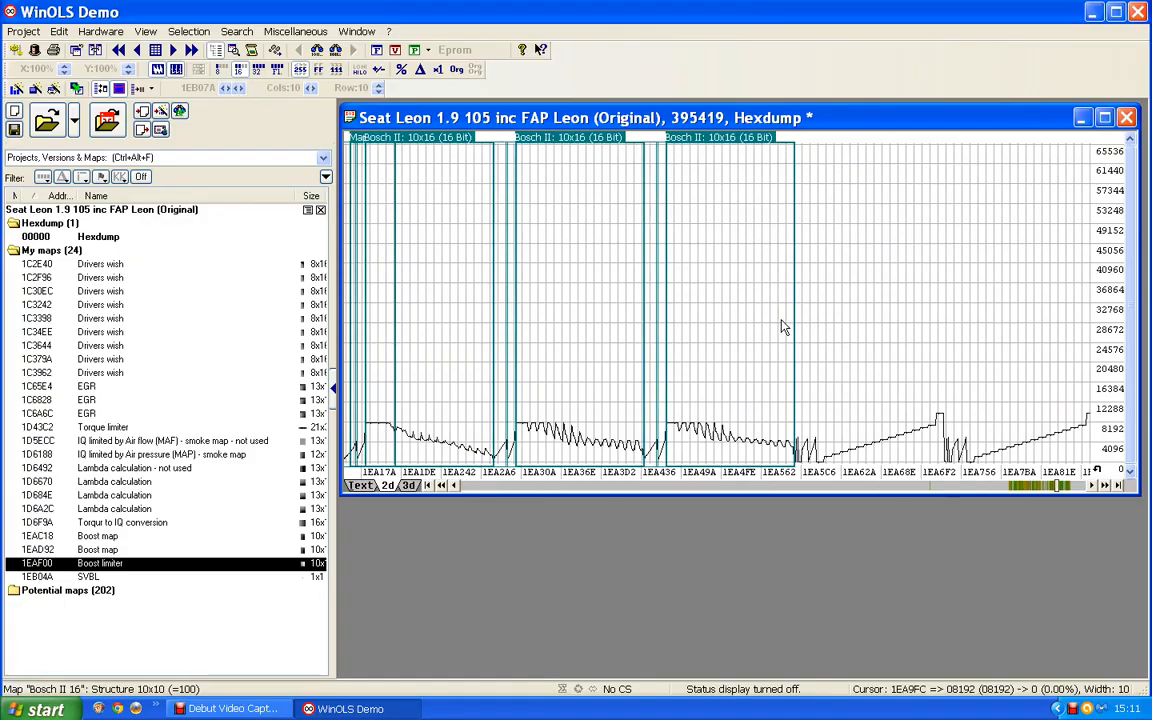
{"action": "scroll", "coordinate": [778, 320], "scroll_direction": "up", "scroll_amount": 5}
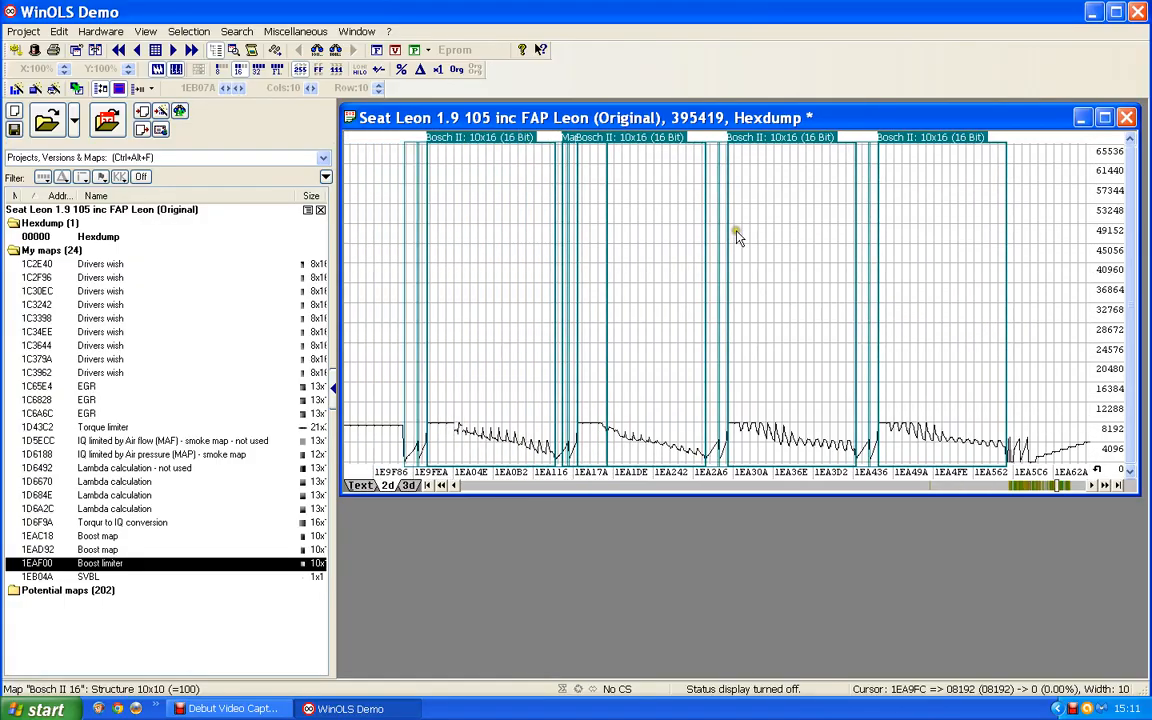
{"action": "scroll", "coordinate": [728, 207], "scroll_direction": "up", "scroll_amount": 3}
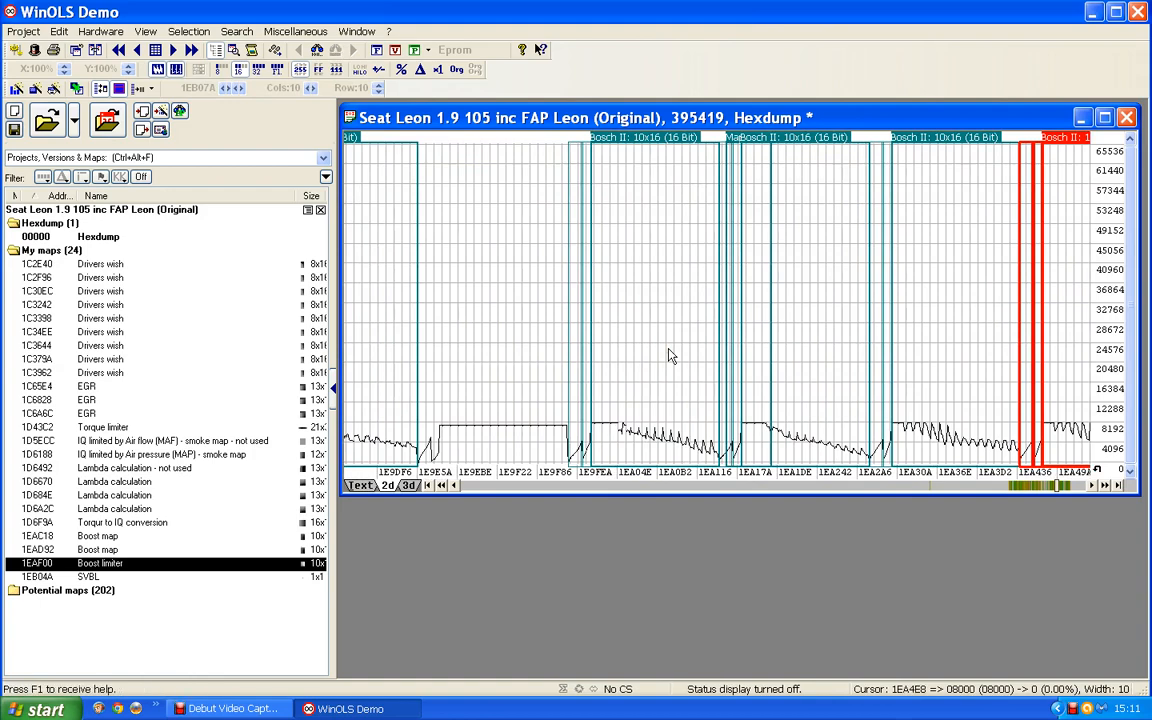
{"action": "scroll", "coordinate": [670, 356], "scroll_direction": "up", "scroll_amount": 1}
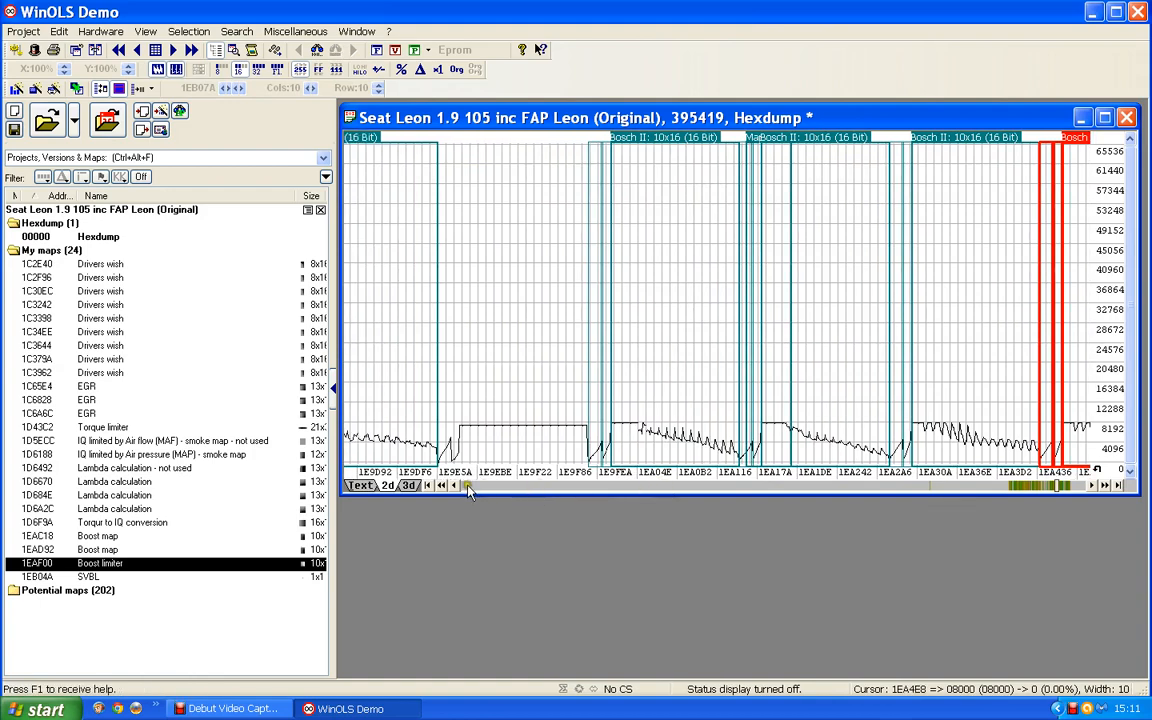
Step: Open the first of the two Bosch II 13x16 maps in its own window and place it over the hexdump
{"action": "left_click", "coordinate": [441, 485]}
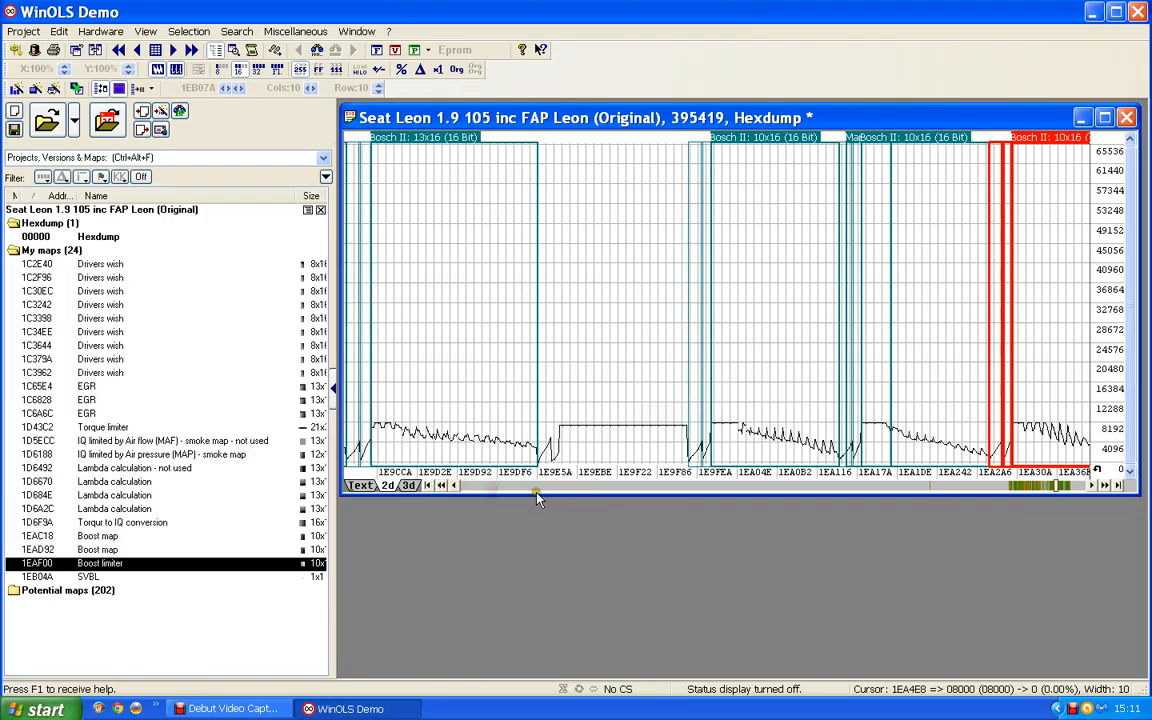
{"action": "left_click", "coordinate": [545, 487]}
{"action": "left_click_drag", "start_coordinate": [1087, 410], "coordinate": [954, 408]}
{"action": "left_click_drag", "start_coordinate": [787, 291], "coordinate": [733, 248]}
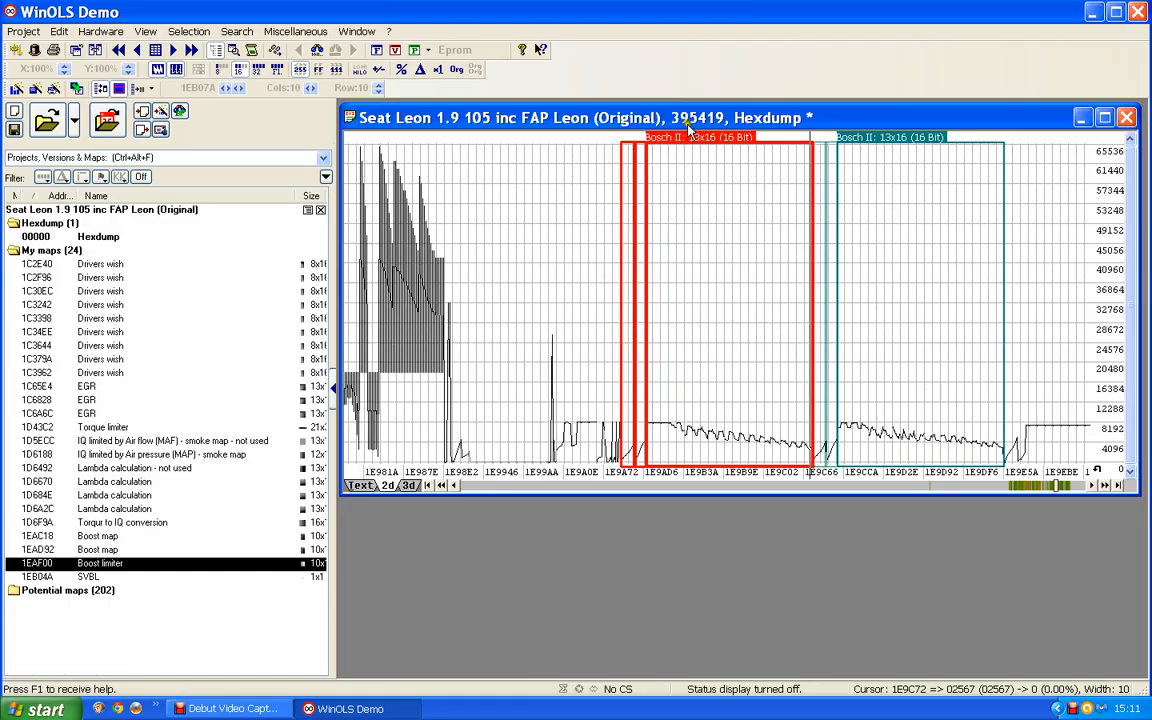
{"action": "double_click", "coordinate": [706, 162]}
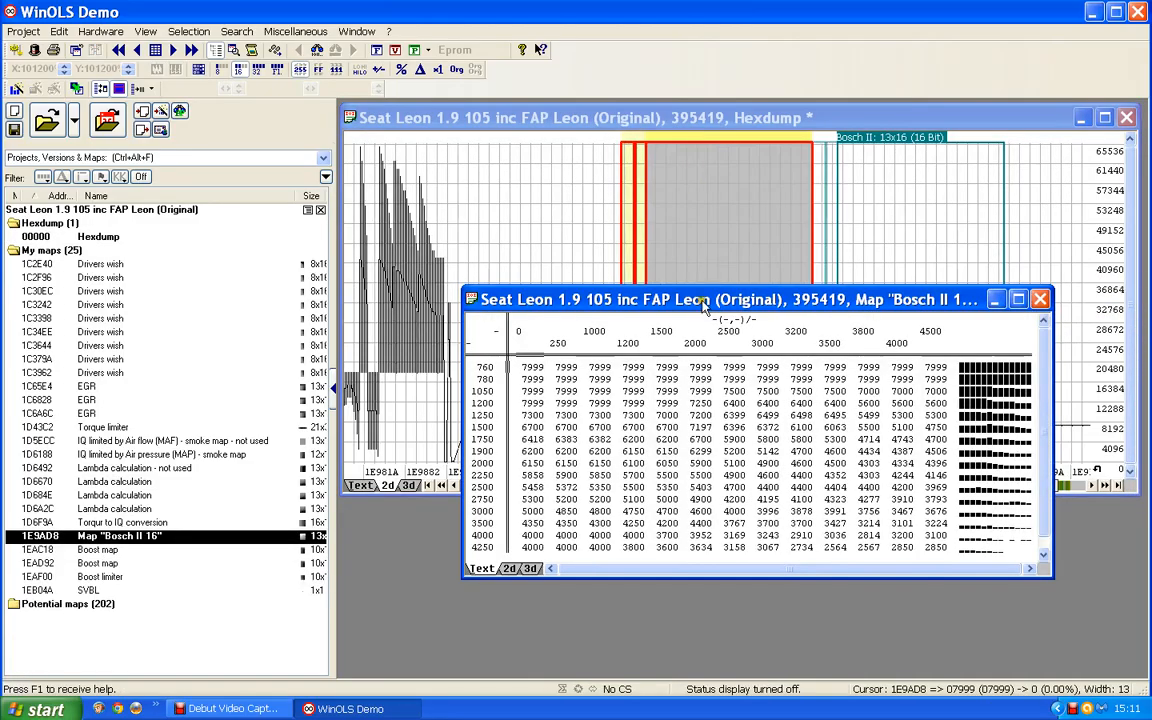
{"action": "left_click_drag", "start_coordinate": [703, 300], "coordinate": [666, 258]}
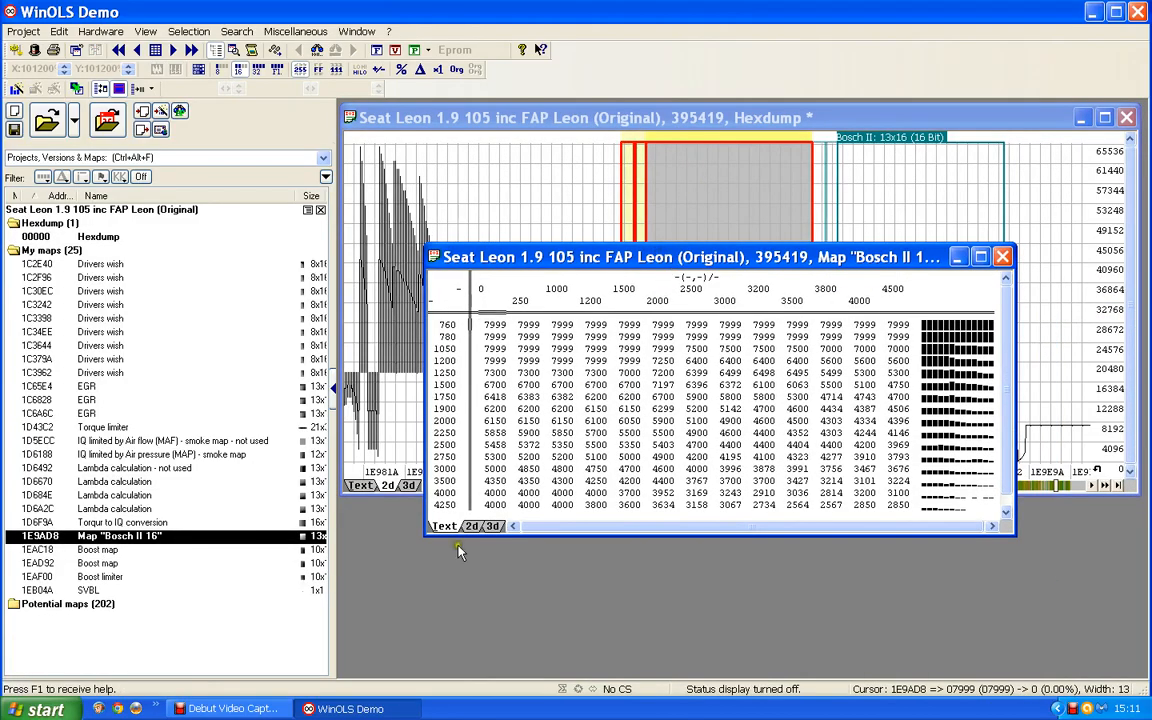
Step: Describe the 13x16 map's Y-axis as "Engine speed" with the unit rpm
{"action": "double_click", "coordinate": [443, 425]}
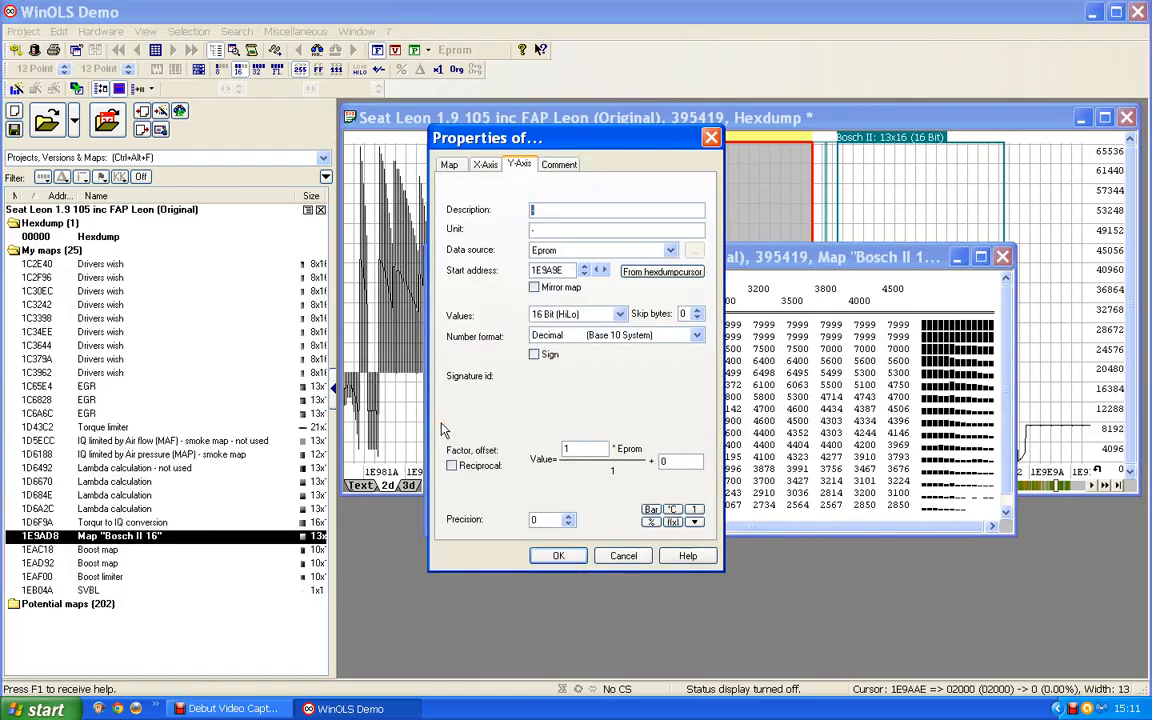
{"action": "type", "text": "Engine speed"}
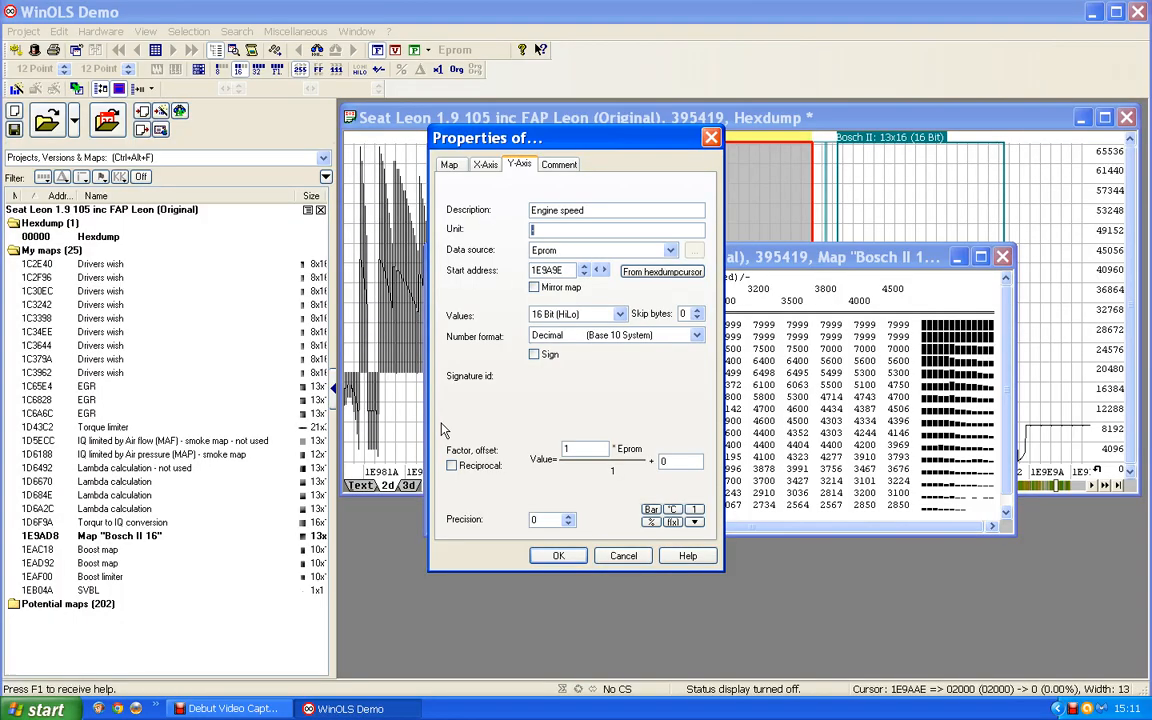
{"action": "key", "text": "Return"}
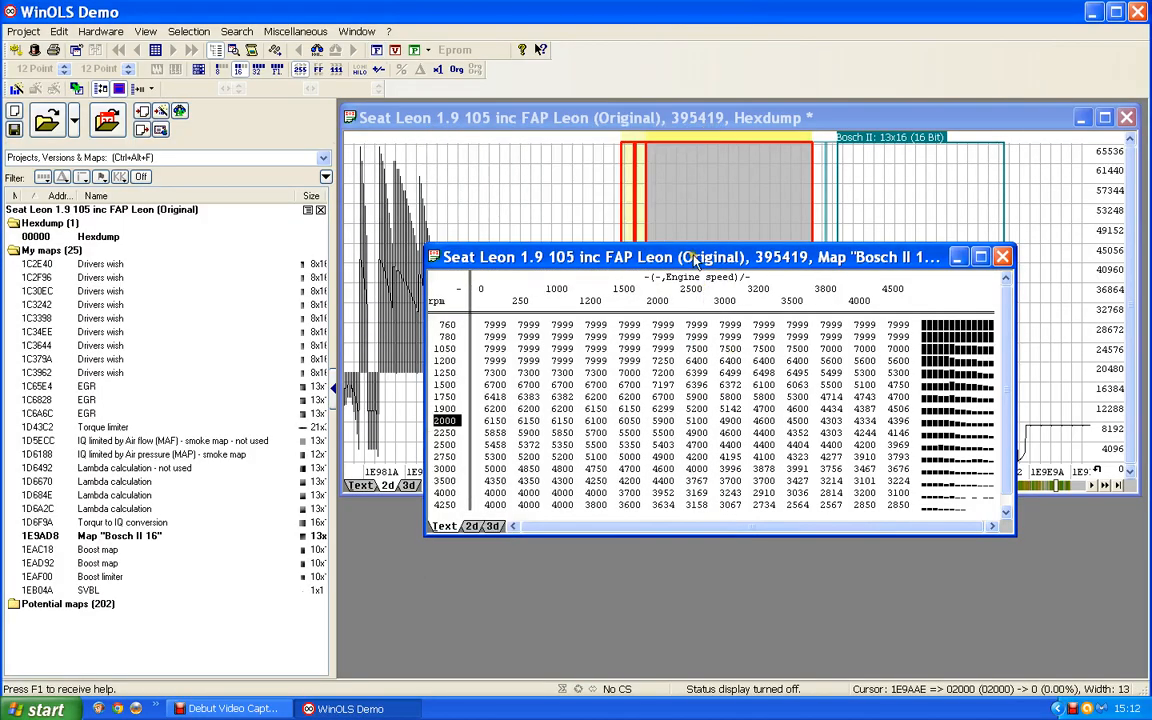
{"action": "left_click_drag", "start_coordinate": [696, 261], "coordinate": [665, 252]}
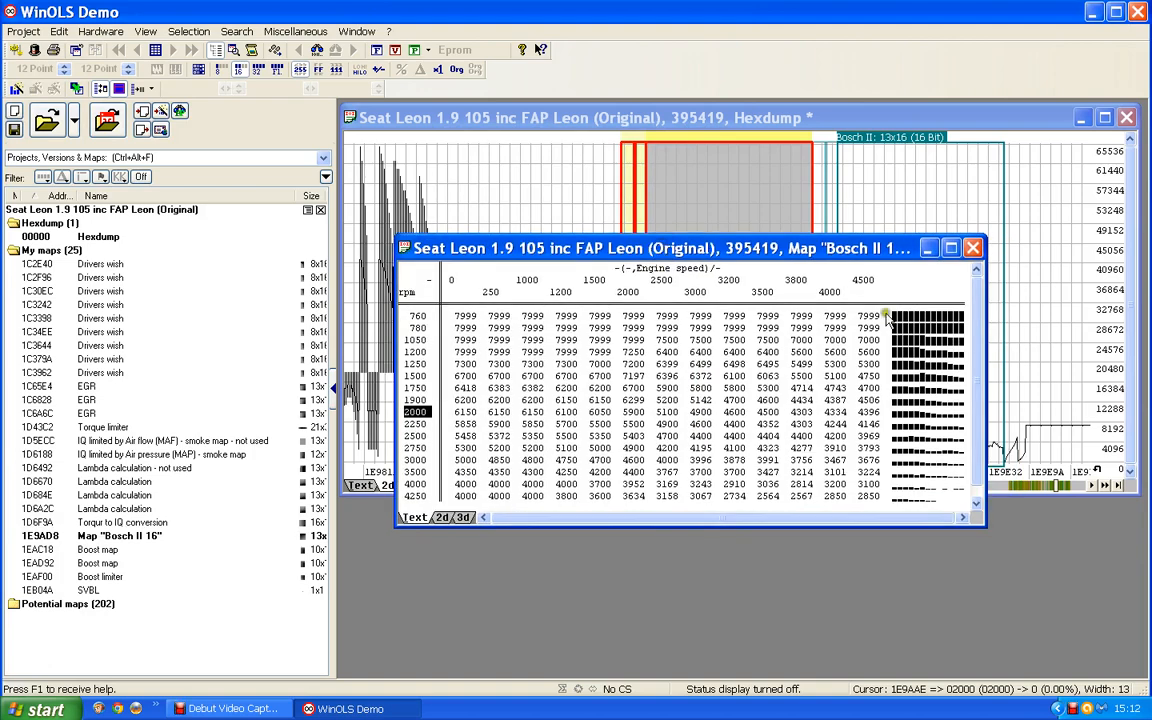
Step: Define the 13x16 map's X-axis as "IQ" in mg/stroke, with a factor of 0.01 and a precision of 1
{"action": "double_click", "coordinate": [724, 281]}
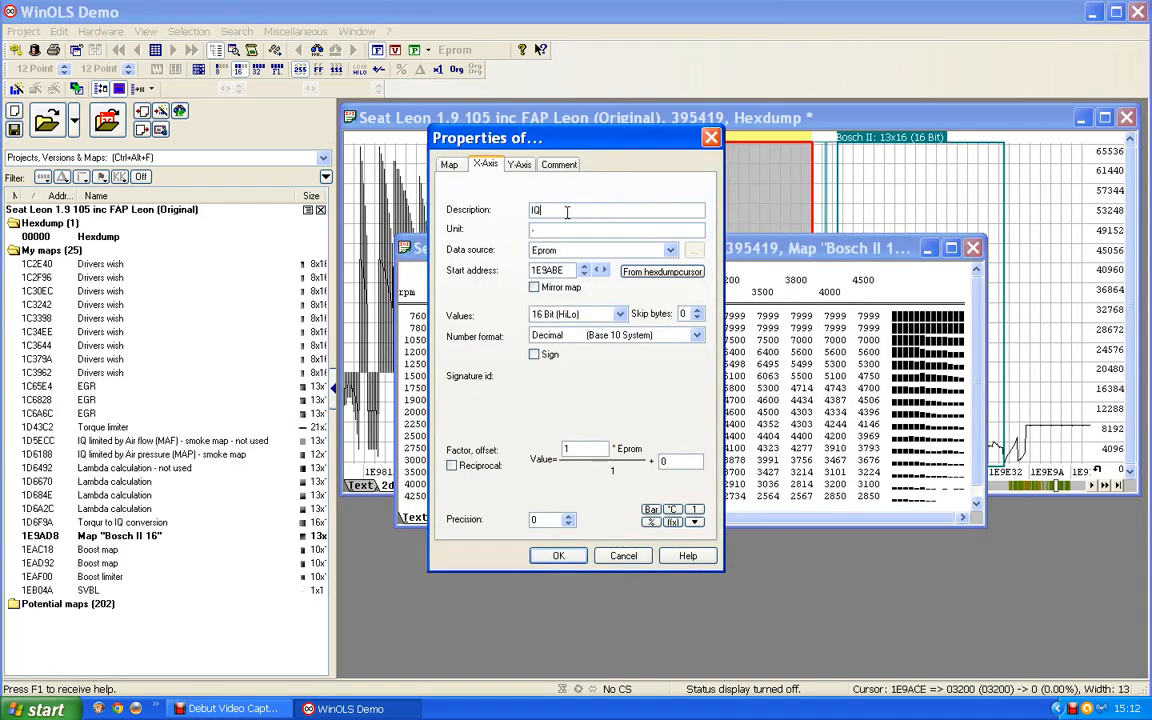
{"action": "key", "text": "Tab"}
{"action": "type", "text": "mg/str"}
{"action": "left_click_drag", "start_coordinate": [582, 448], "coordinate": [412, 451]}
{"action": "type", "text": "0"}
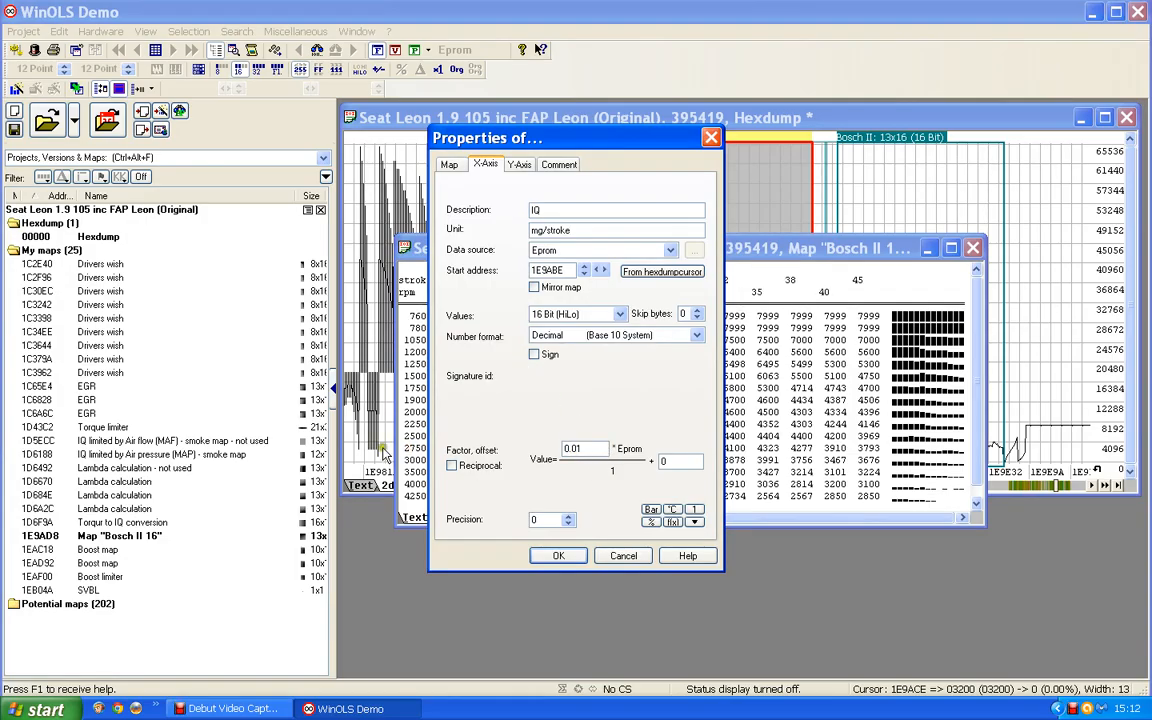
{"action": "left_click", "coordinate": [567, 521]}
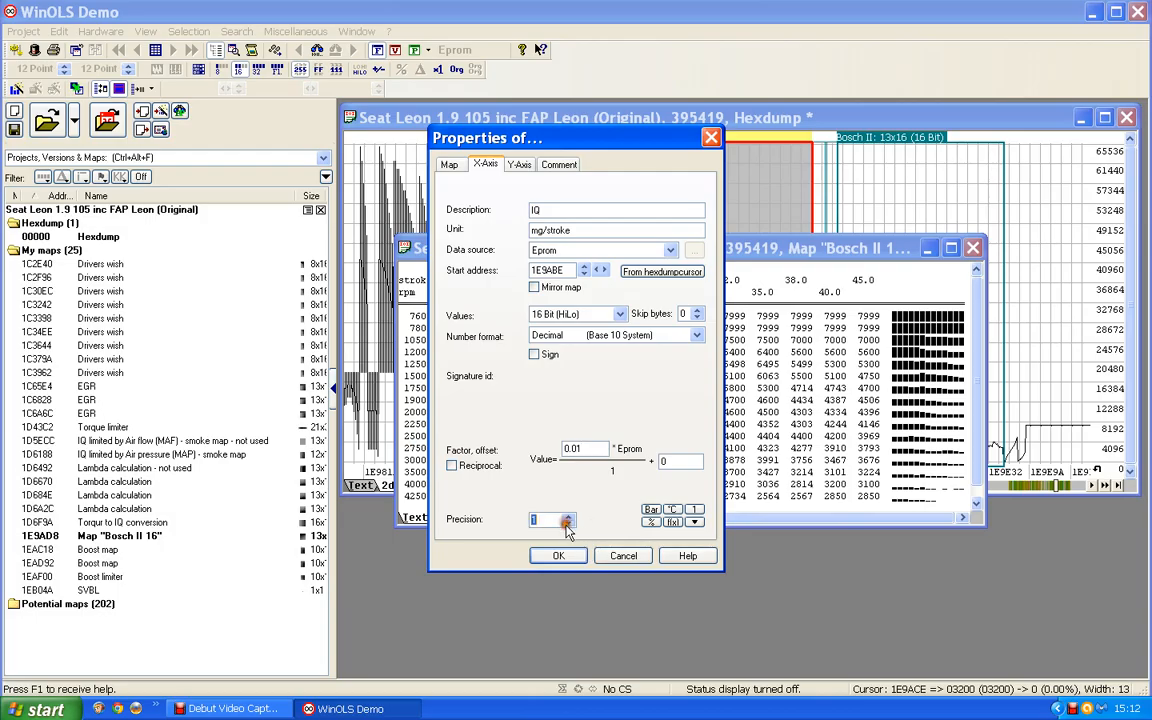
{"action": "left_click", "coordinate": [560, 556]}
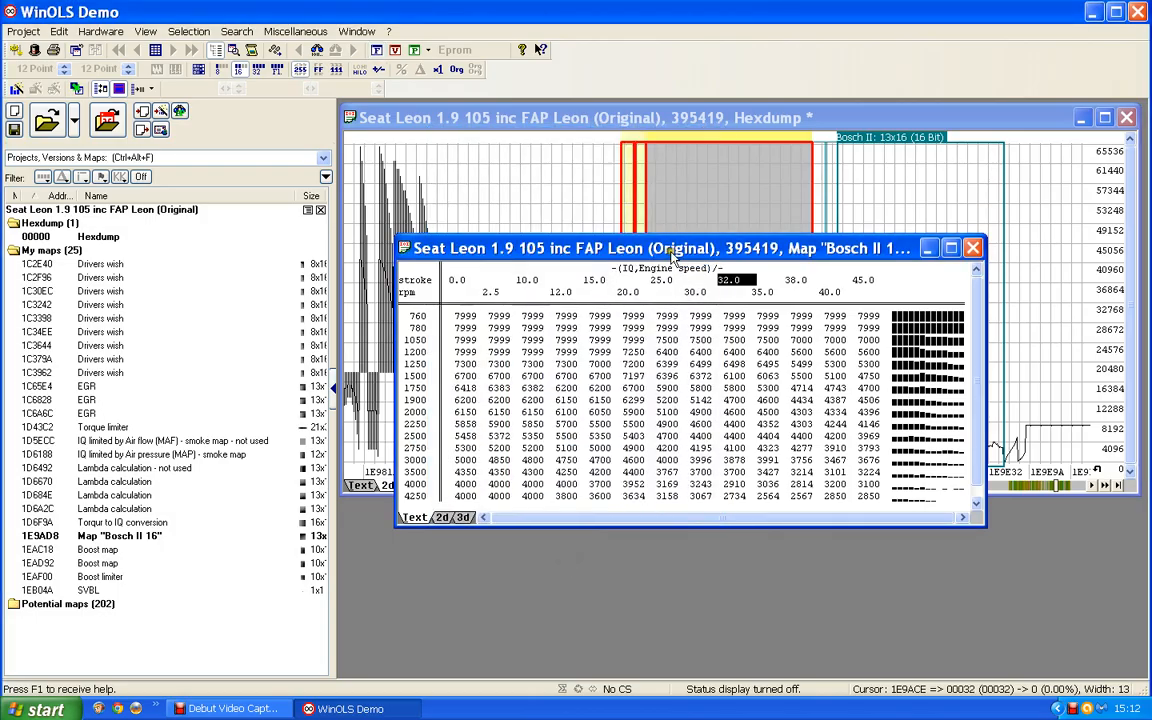
{"action": "left_click_drag", "start_coordinate": [662, 247], "coordinate": [646, 213]}
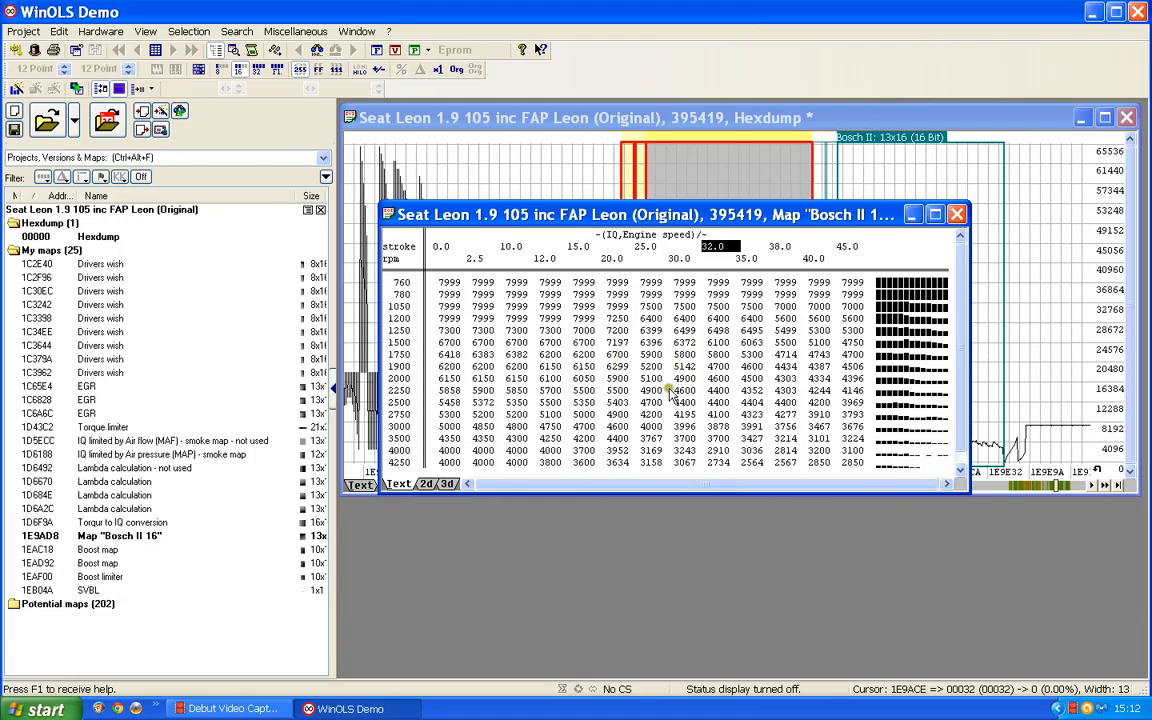
Step: Name the first 13x16 map "N75 Duty cycle" and describe its values as "Percentage" with the unit %
{"action": "double_click", "coordinate": [574, 362]}
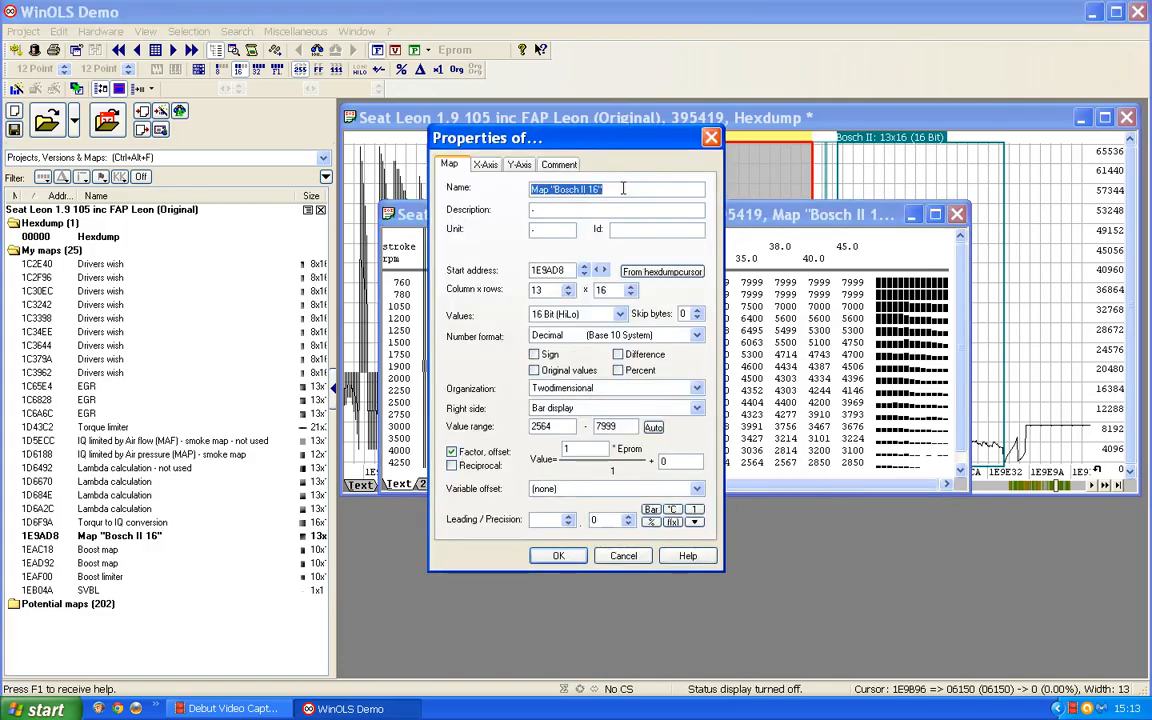
{"action": "type", "text": "N"}
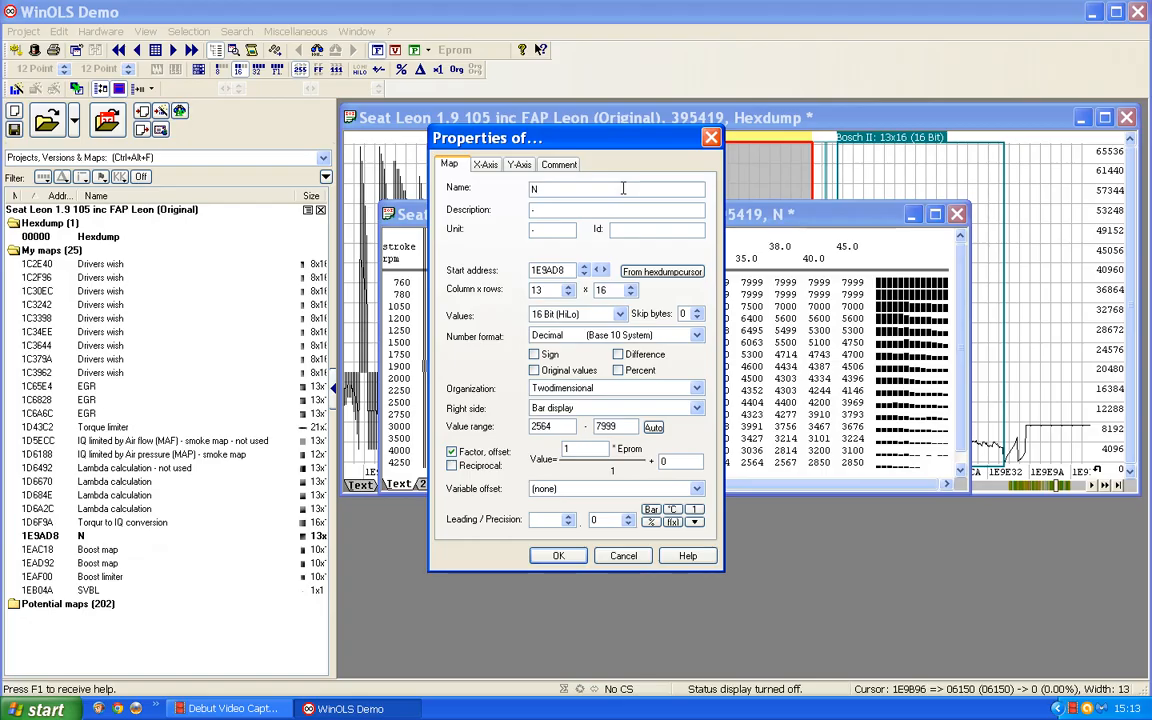
{"action": "type", "text": "75 Duty"}
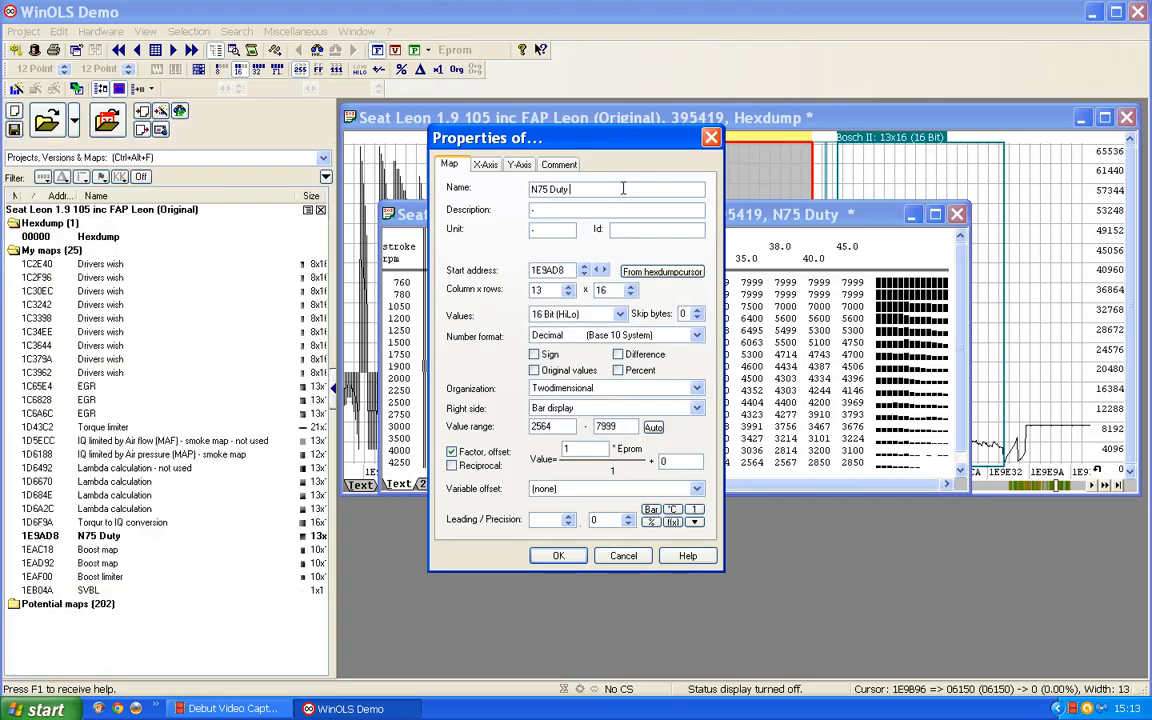
{"action": "type", "text": " cycle"}
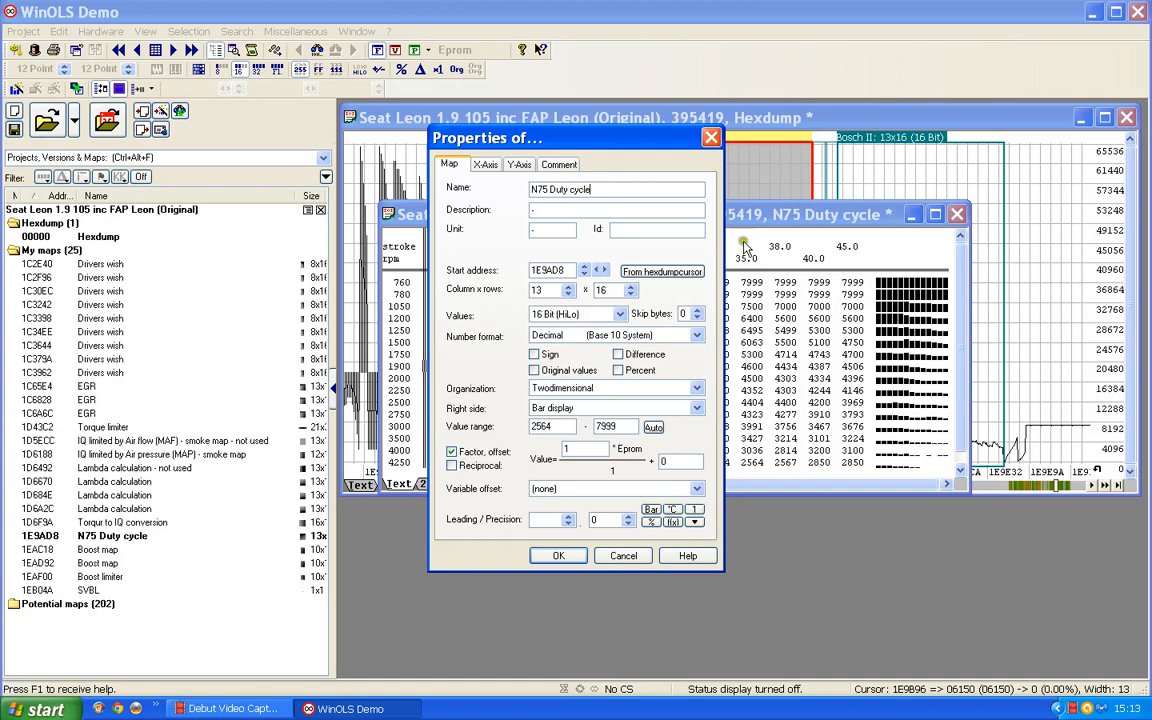
{"action": "left_click", "coordinate": [535, 209]}
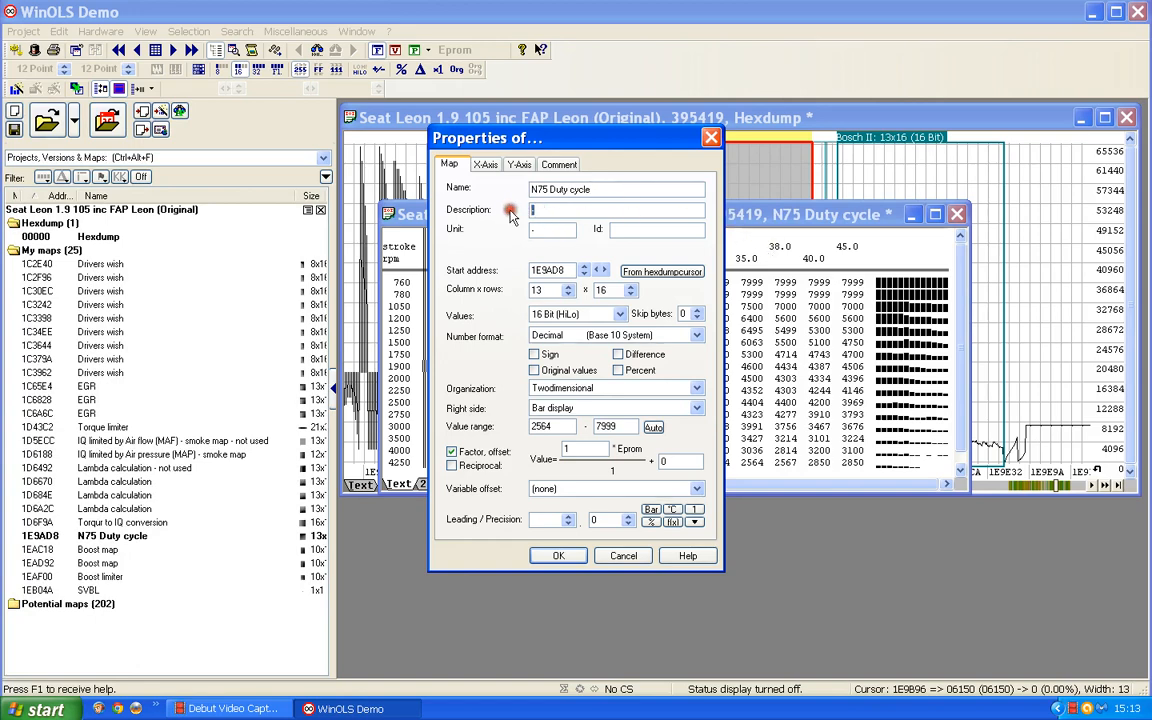
{"action": "type", "text": "Percentage"}
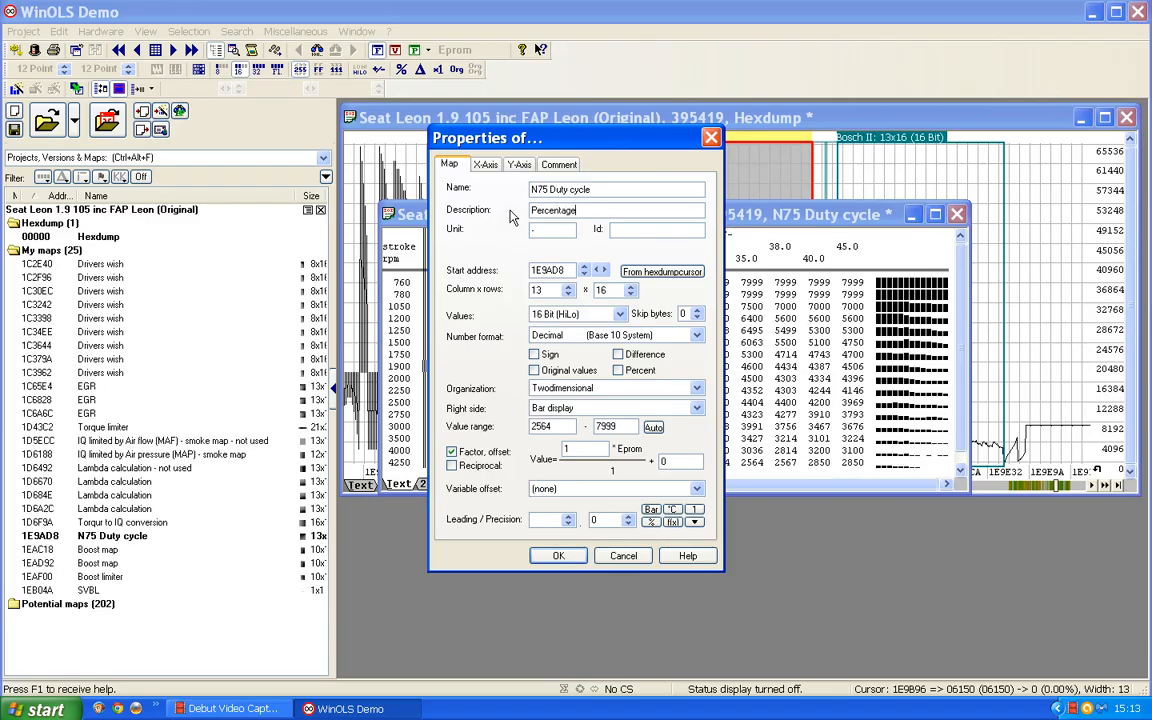
{"action": "key", "text": "Tab"}
Step: Give the first N75 map's values a factor of 0.01 and a precision of 1, and widen its window to fit all columns
{"action": "left_click_drag", "start_coordinate": [577, 450], "coordinate": [541, 452]}
{"action": "type", "text": "0"}
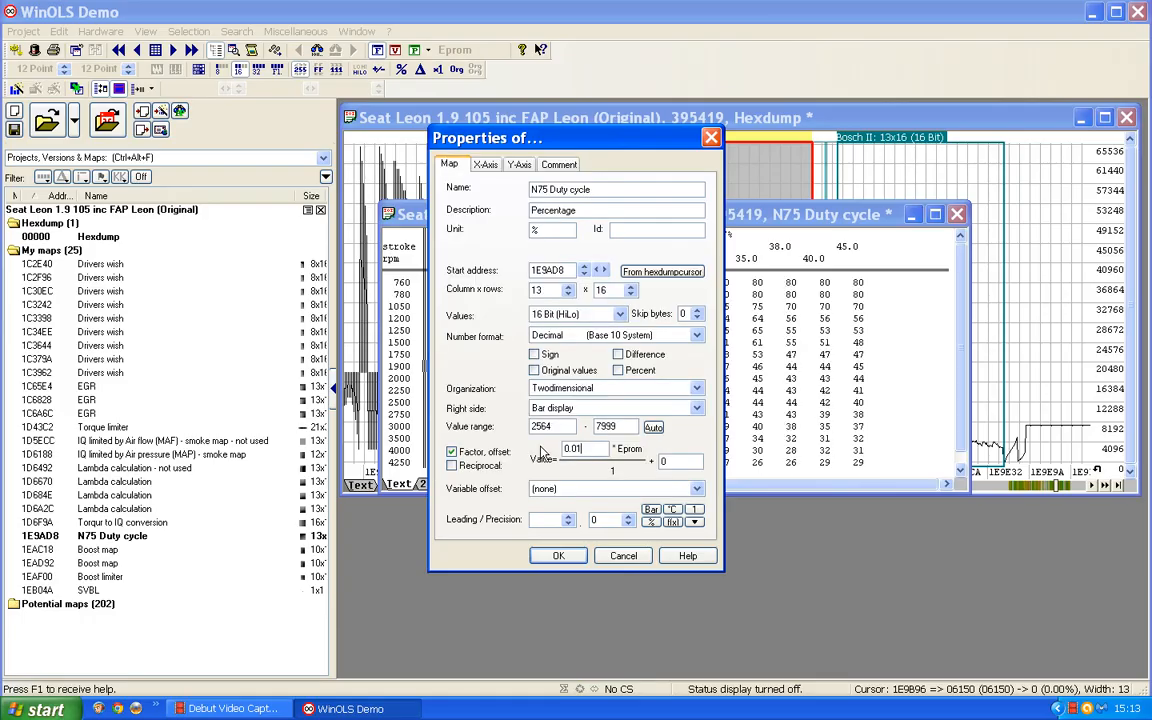
{"action": "key", "text": "Return"}
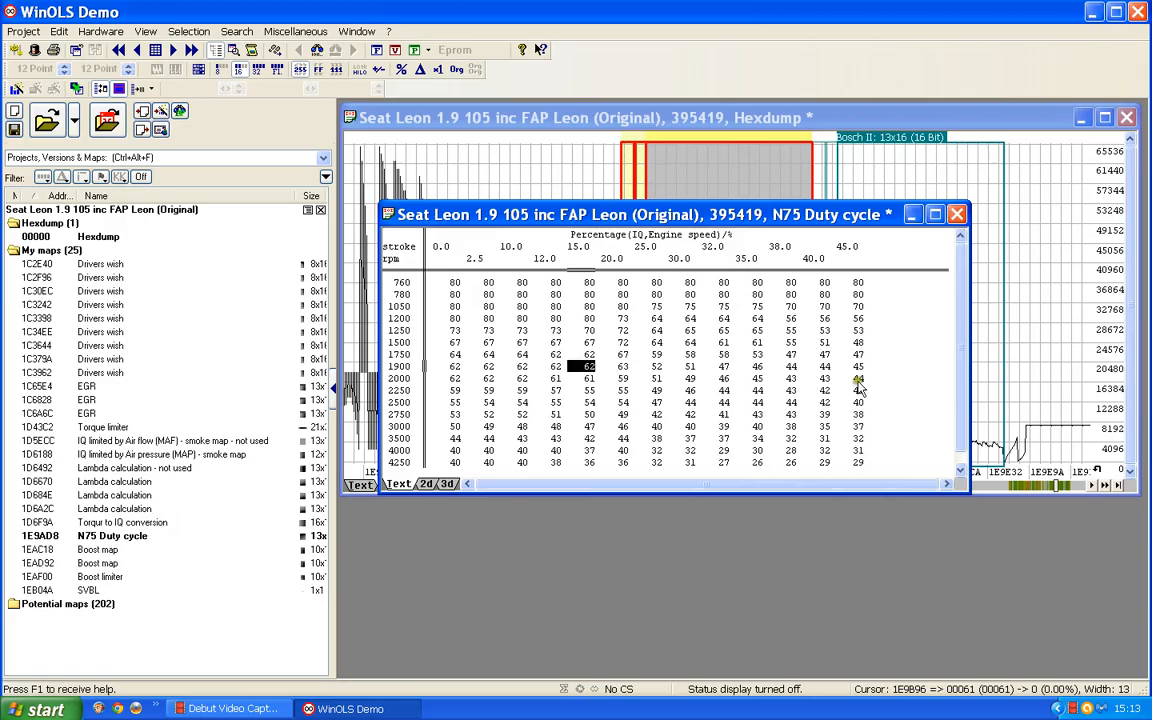
{"action": "double_click", "coordinate": [680, 403]}
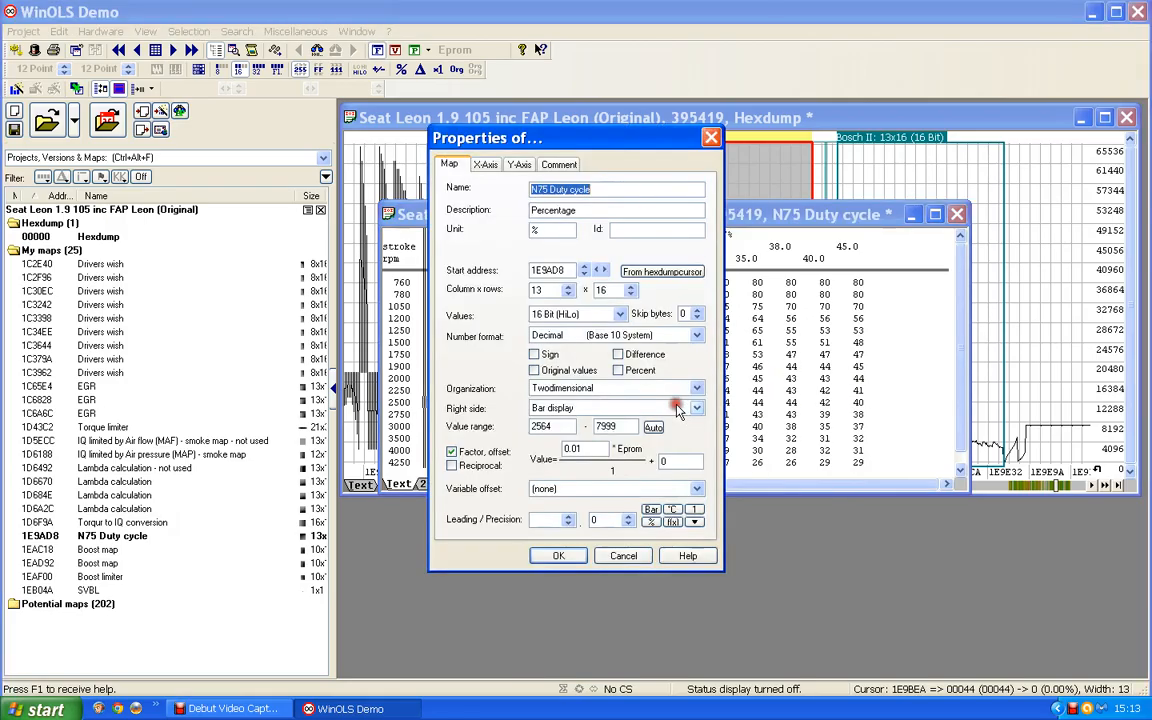
{"action": "left_click", "coordinate": [628, 516]}
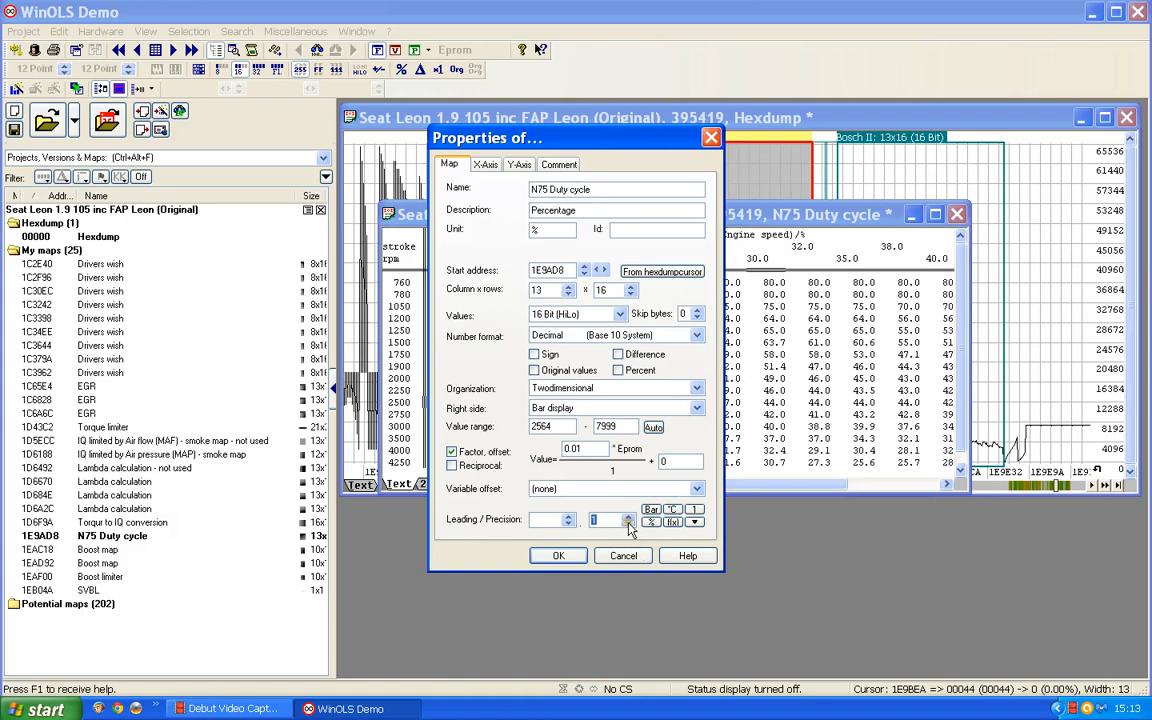
{"action": "left_click", "coordinate": [558, 555]}
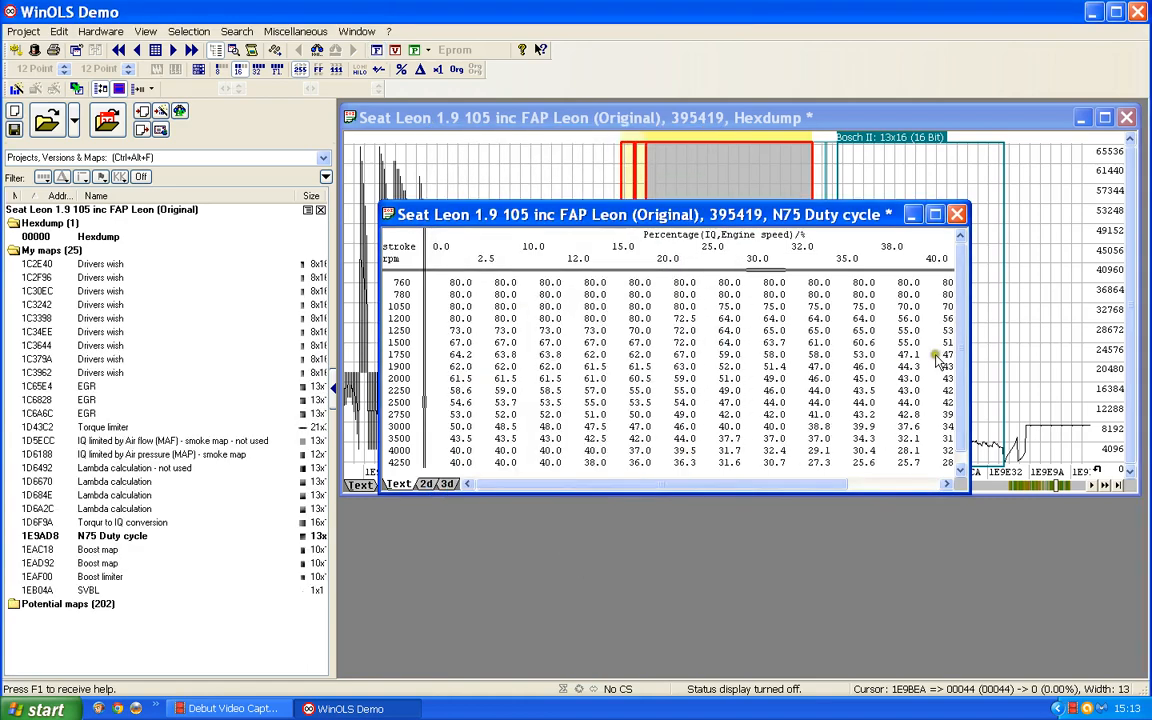
{"action": "left_click_drag", "start_coordinate": [969, 322], "coordinate": [1102, 365]}
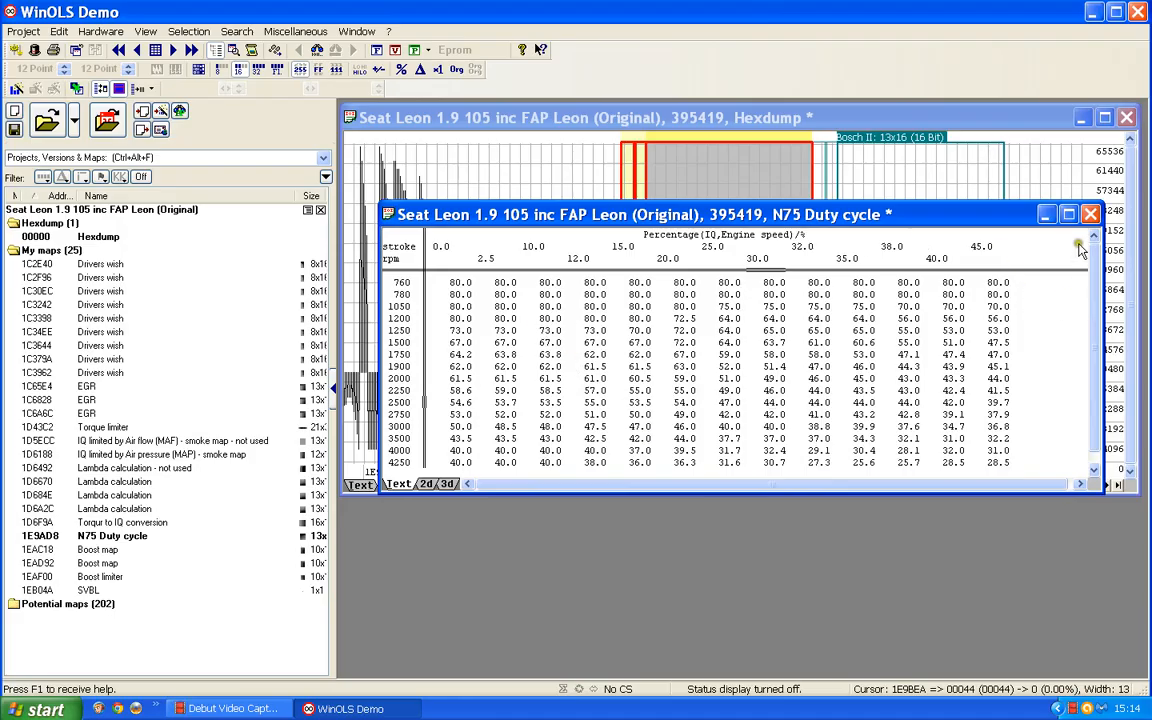
Step: Open the second Bosch II 13x16 map in place of the first and describe its Y-axis as "Engine speed" in rpm
{"action": "left_click", "coordinate": [1091, 215]}
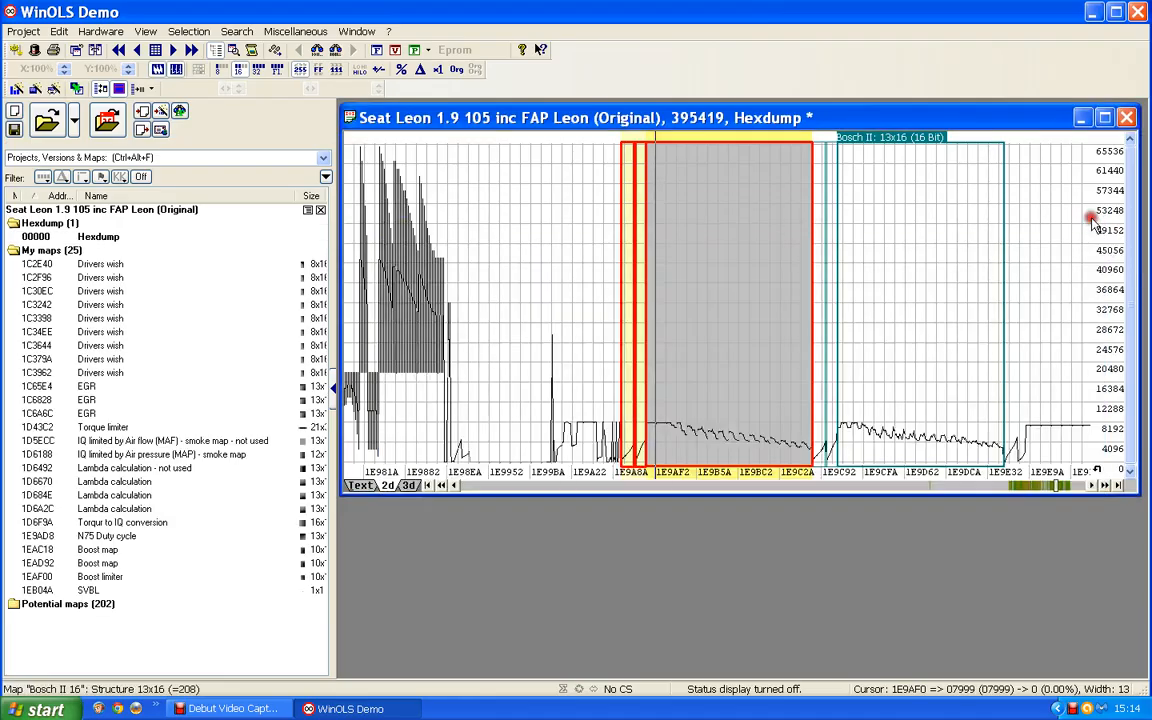
{"action": "double_click", "coordinate": [898, 142]}
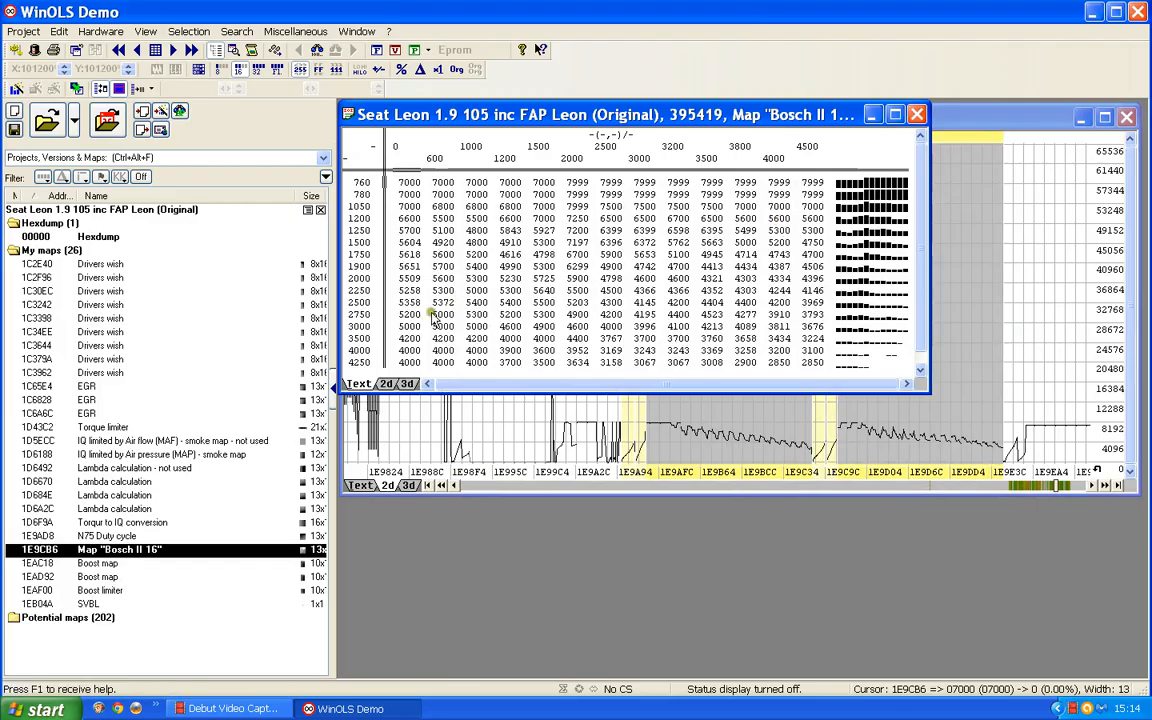
{"action": "double_click", "coordinate": [376, 303]}
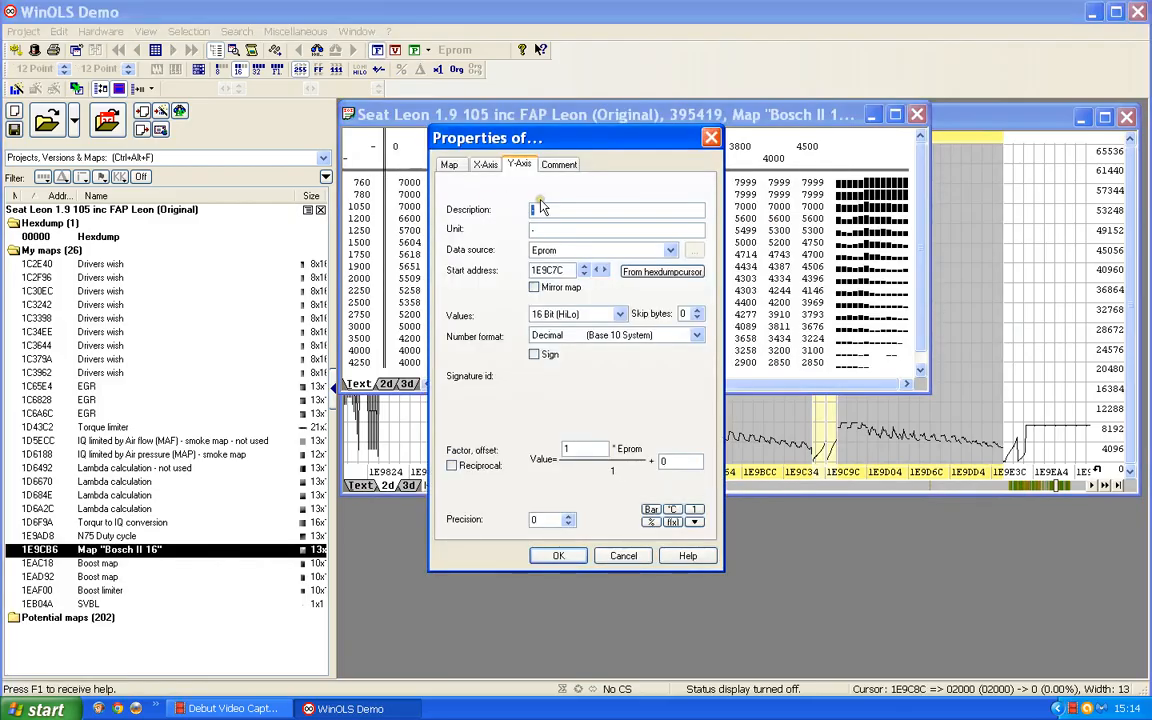
{"action": "type", "text": "Engin"}
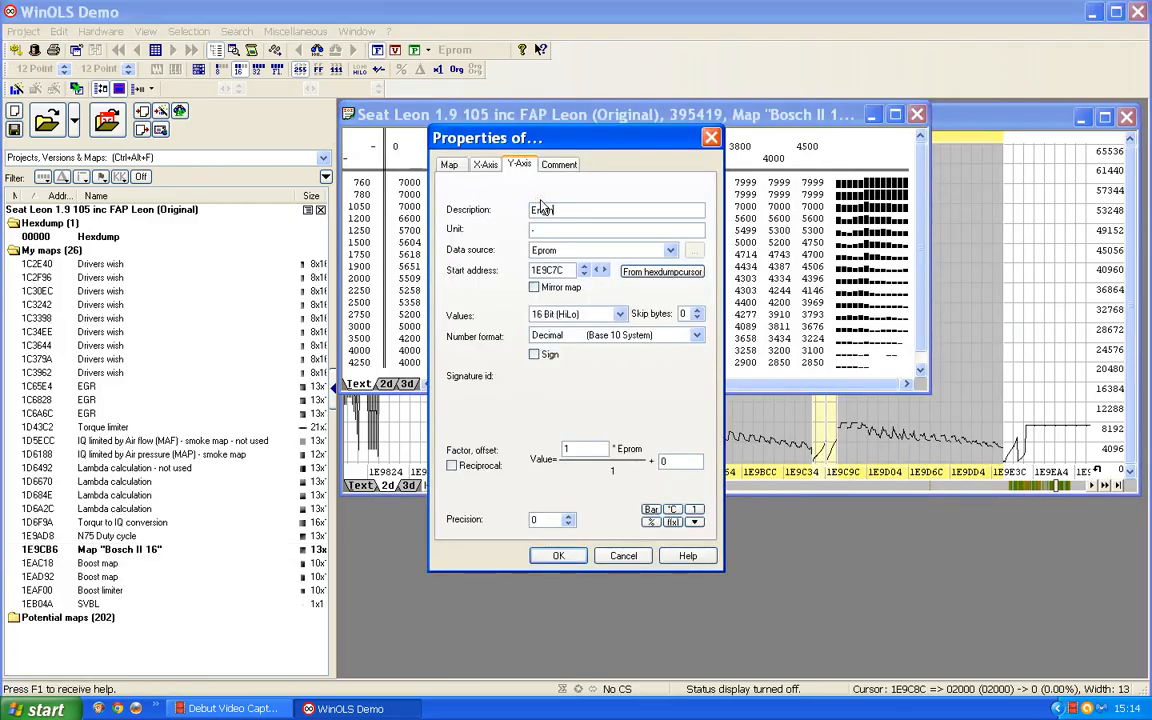
{"action": "type", "text": "e speed"}
{"action": "type", "text": "rpm"}
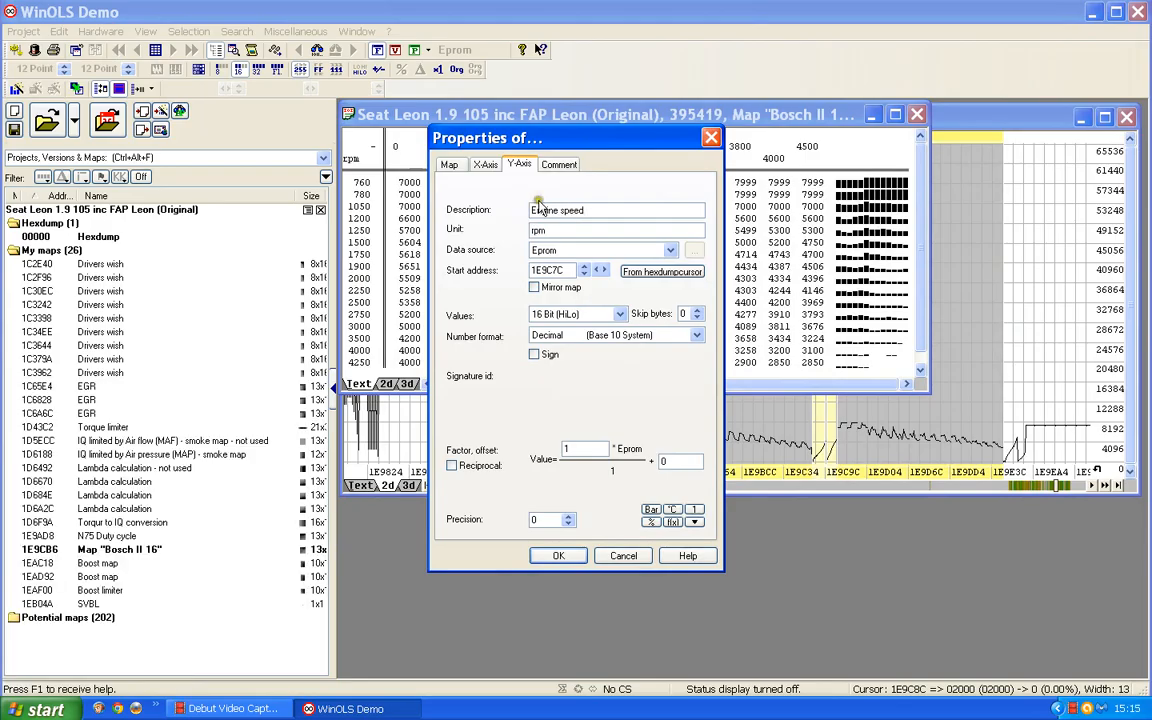
Step: Define the second 13x16 map's X-axis as "IQ" in mg/stroke, with a factor of 0.01 and a precision of 1
{"action": "left_click", "coordinate": [481, 166]}
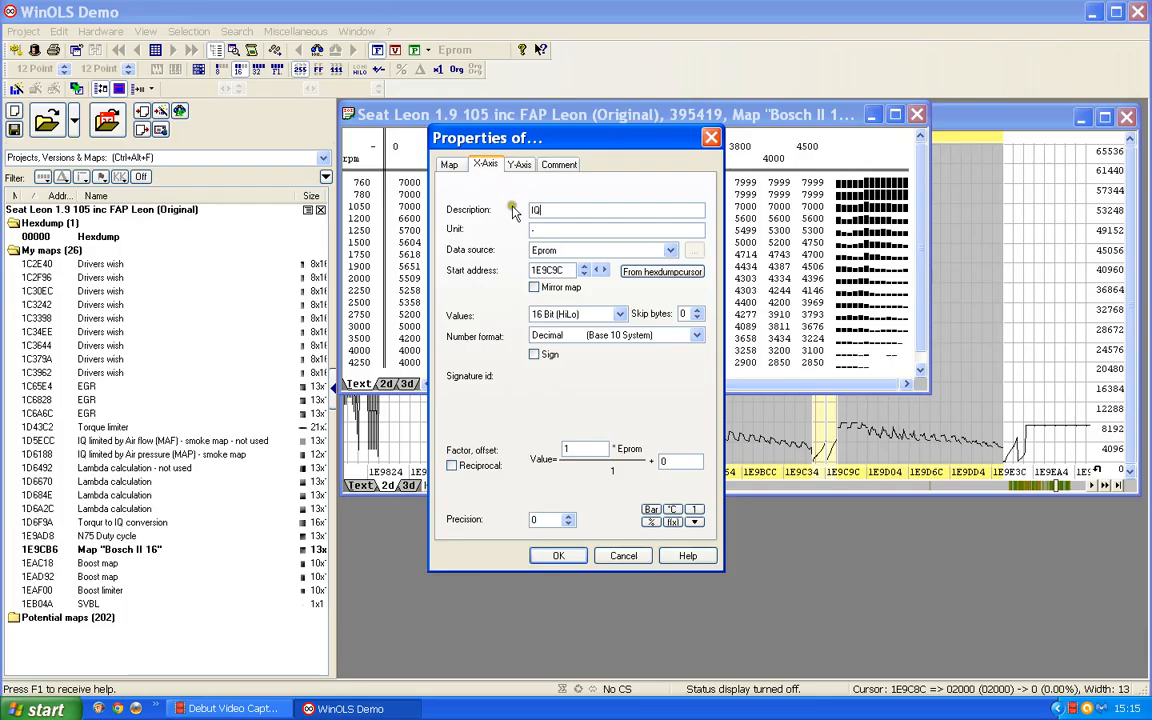
{"action": "left_click_drag", "start_coordinate": [538, 227], "coordinate": [466, 232]}
{"action": "type", "text": "mg/stroke"}
{"action": "left_click_drag", "start_coordinate": [575, 449], "coordinate": [400, 450]}
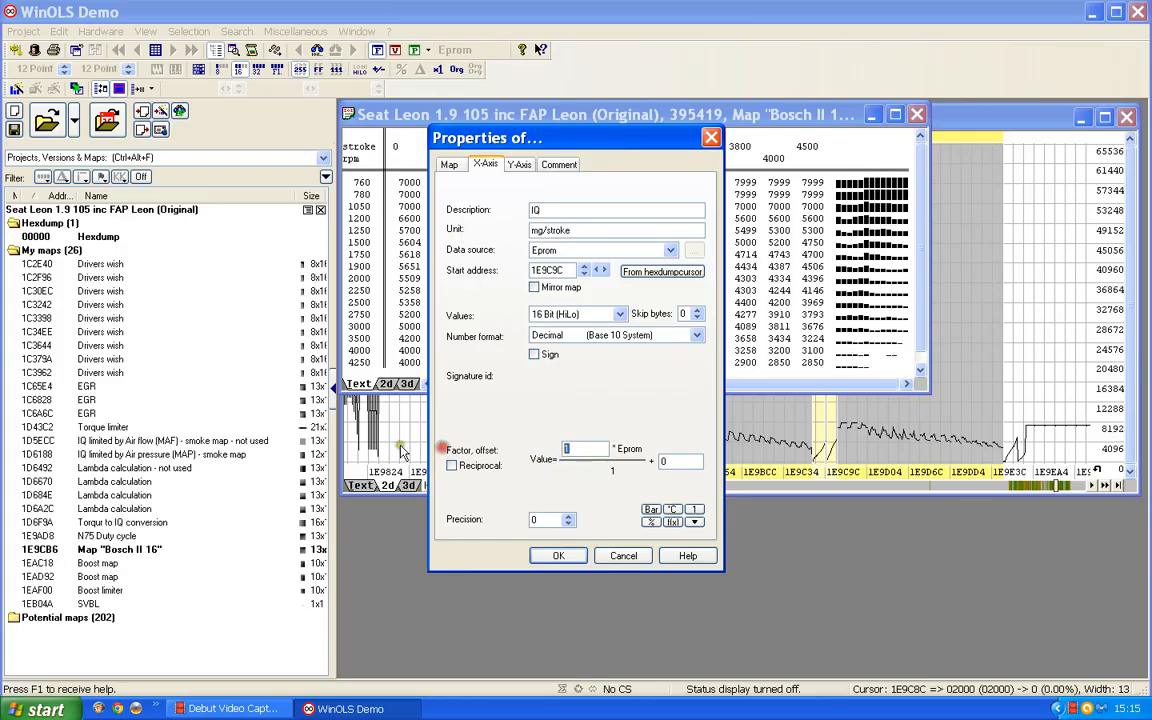
{"action": "type", "text": "0.01"}
{"action": "left_click", "coordinate": [568, 516]}
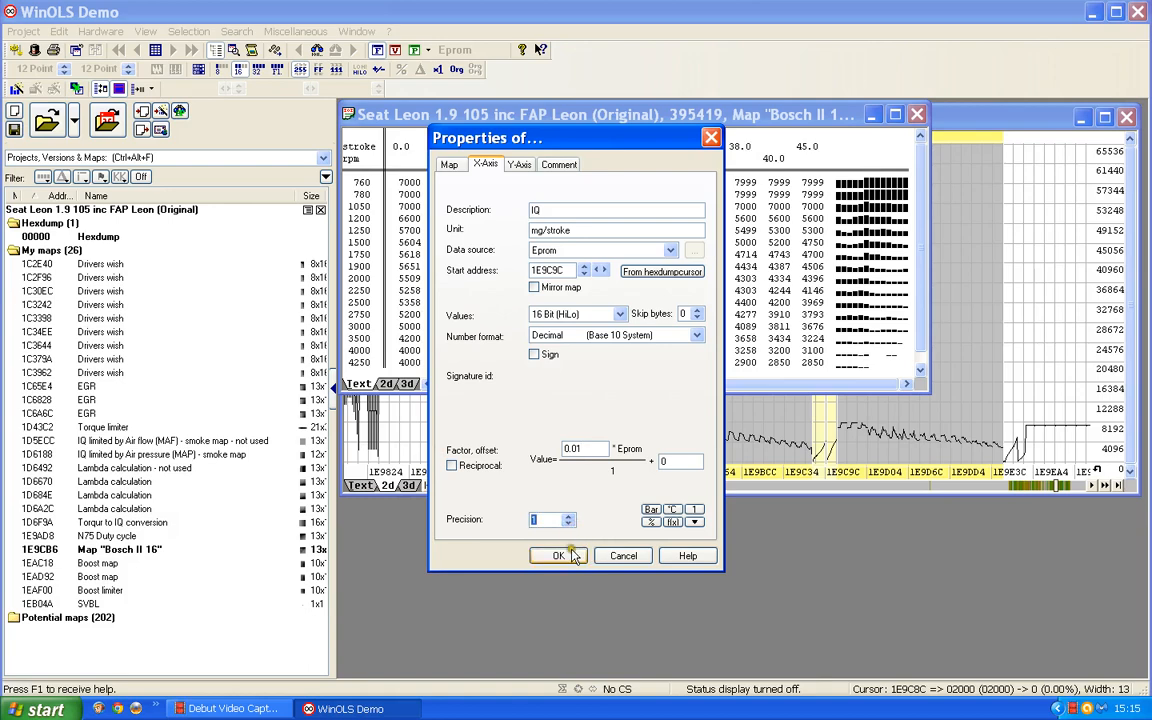
{"action": "left_click", "coordinate": [566, 556]}
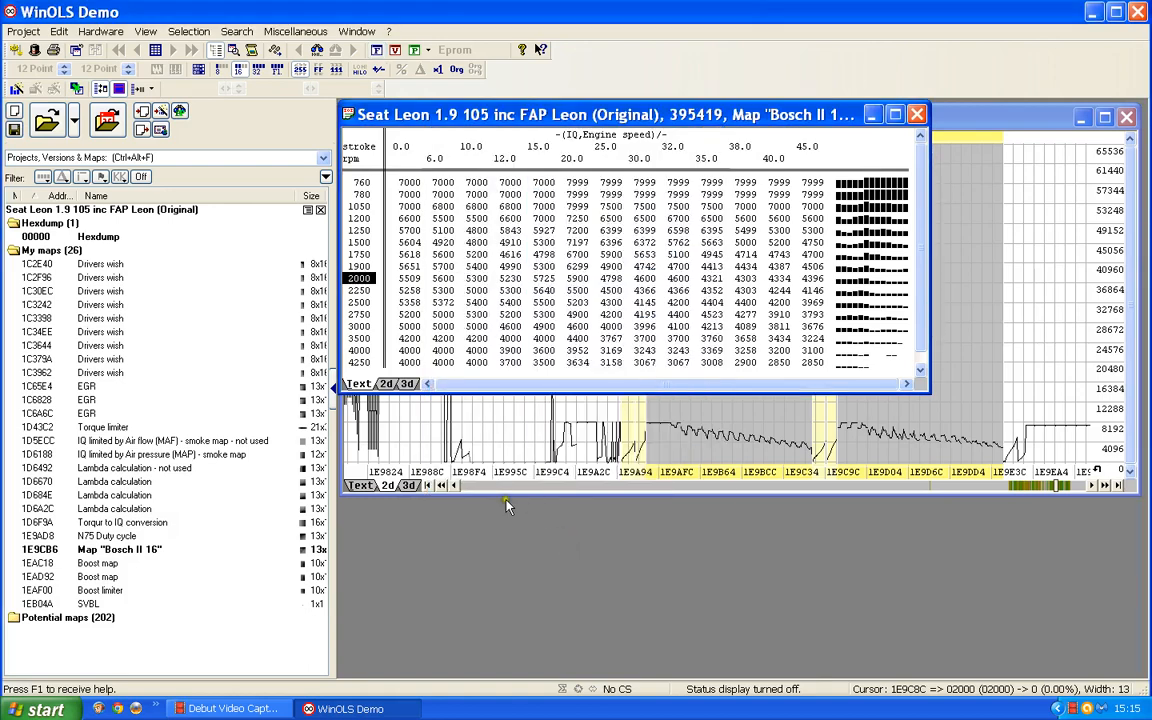
Step: Name the second 13x16 map "N75 duty cycle" and describe its values as "percentage" with the unit %
{"action": "double_click", "coordinate": [558, 281]}
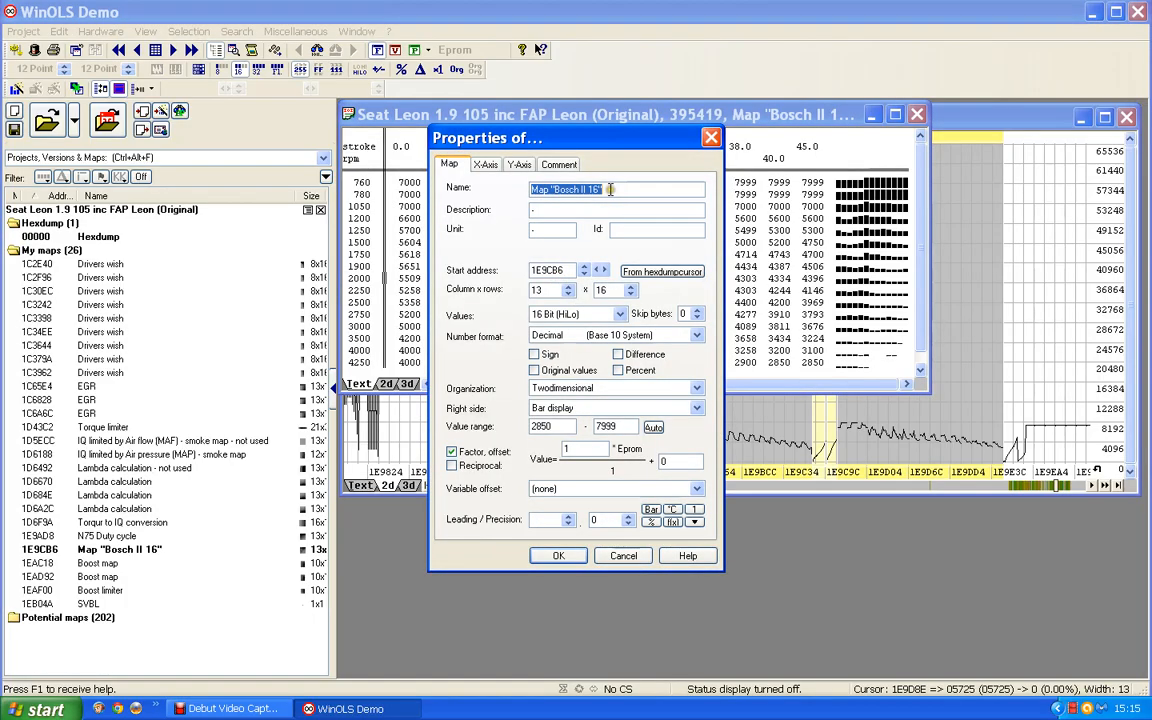
{"action": "type", "text": "N"}
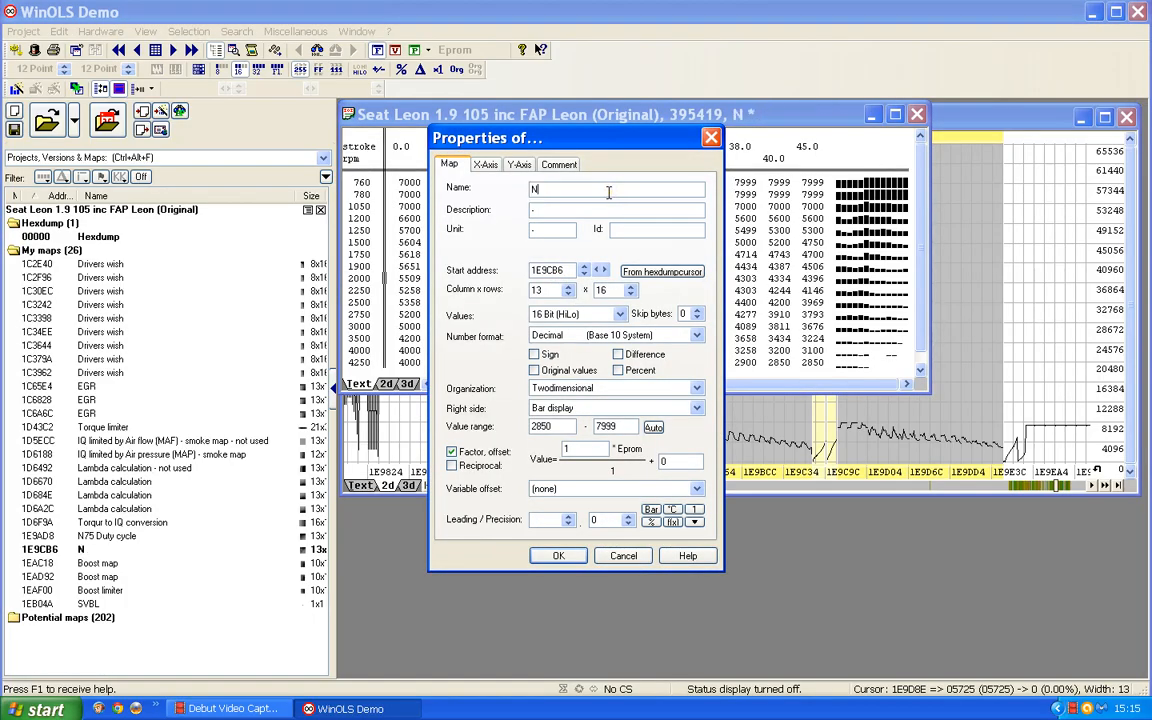
{"action": "type", "text": "75 duty cycle"}
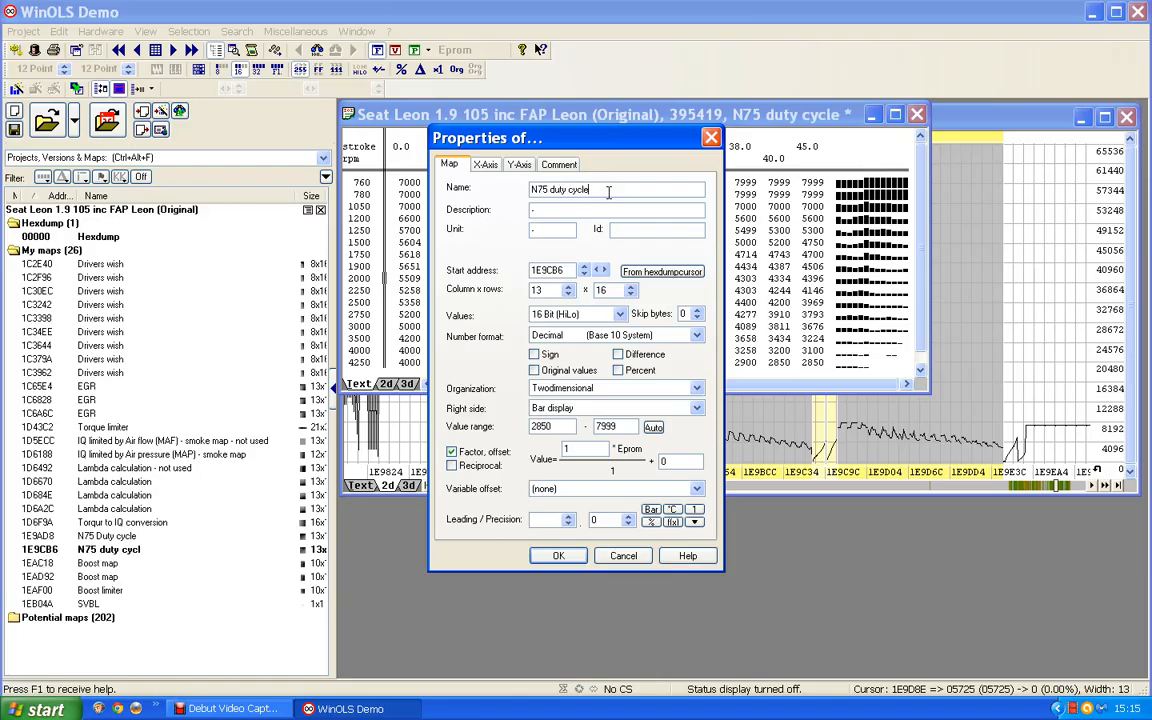
{"action": "type", "text": "percentage"}
{"action": "key", "text": "Tab"}
Step: Give the second N75 map's values a factor of 0.01 and a precision of 1, and return to the hexdump
{"action": "left_click_drag", "start_coordinate": [573, 448], "coordinate": [474, 452]}
{"action": "type", "text": "0"}
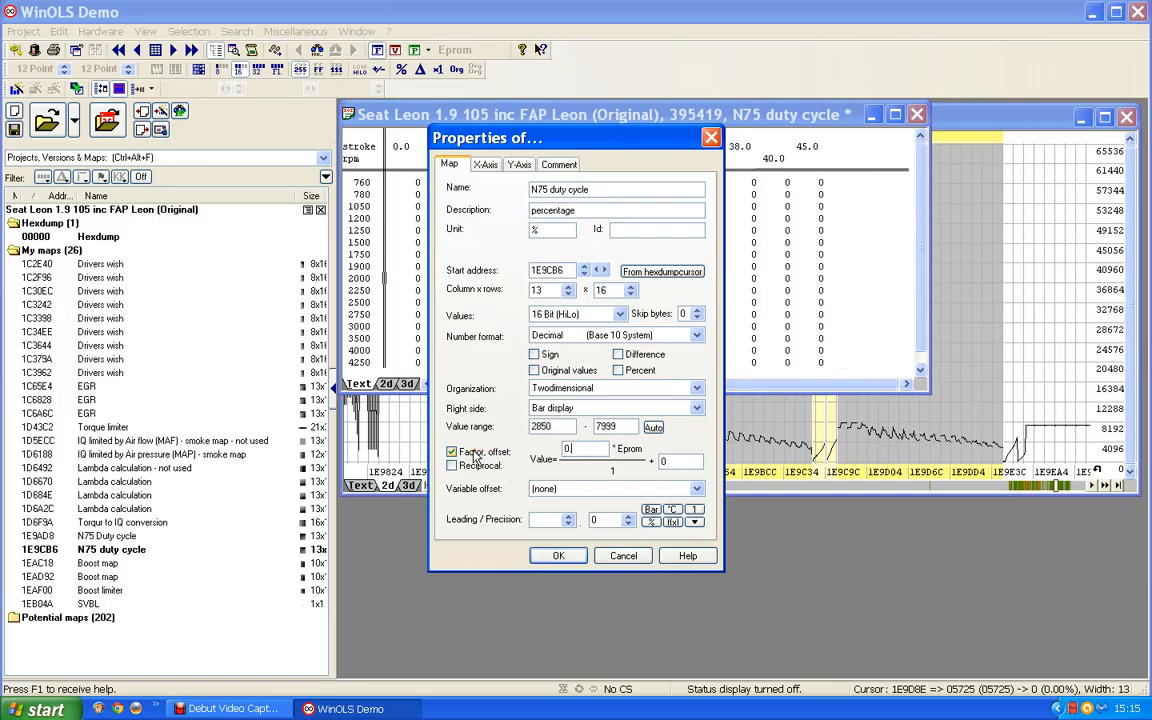
{"action": "type", "text": ".1"}
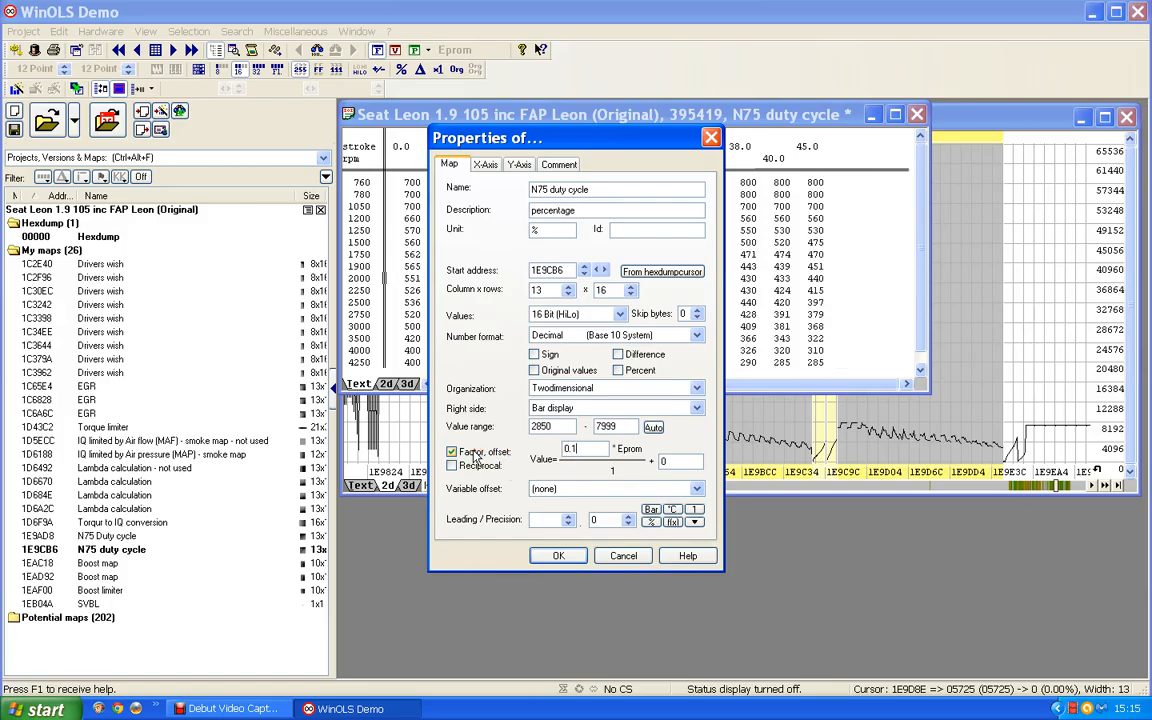
{"action": "key", "text": "Left"}
{"action": "type", "text": "0"}
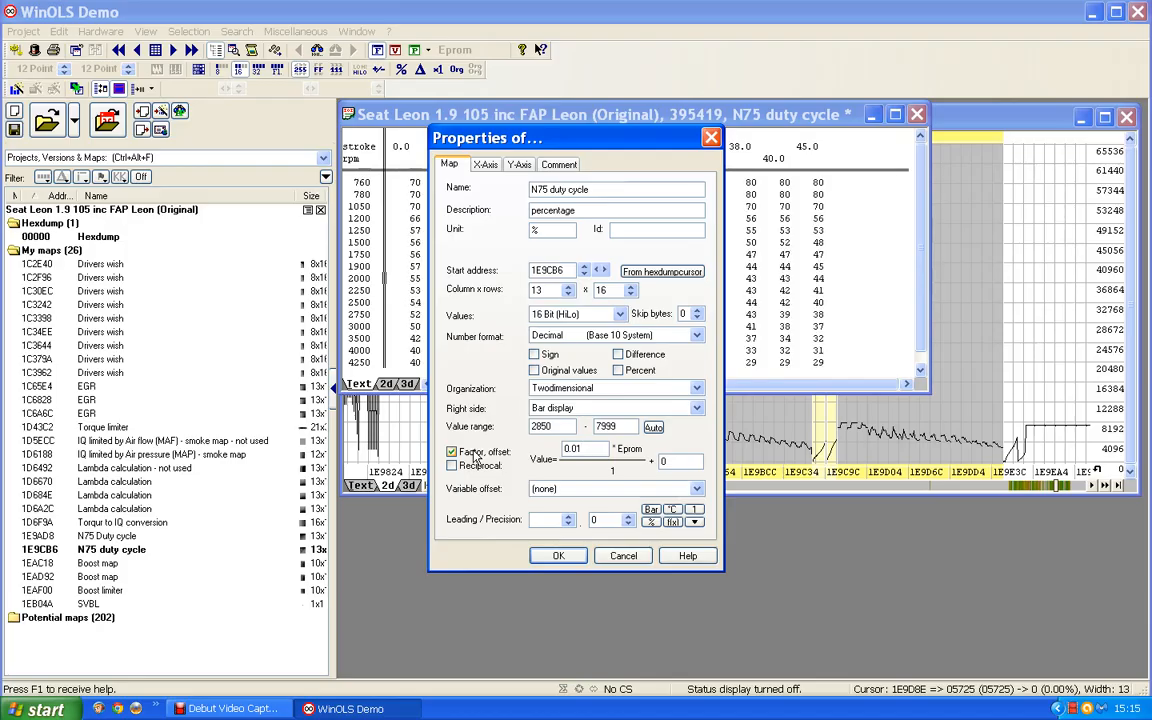
{"action": "left_click", "coordinate": [628, 517]}
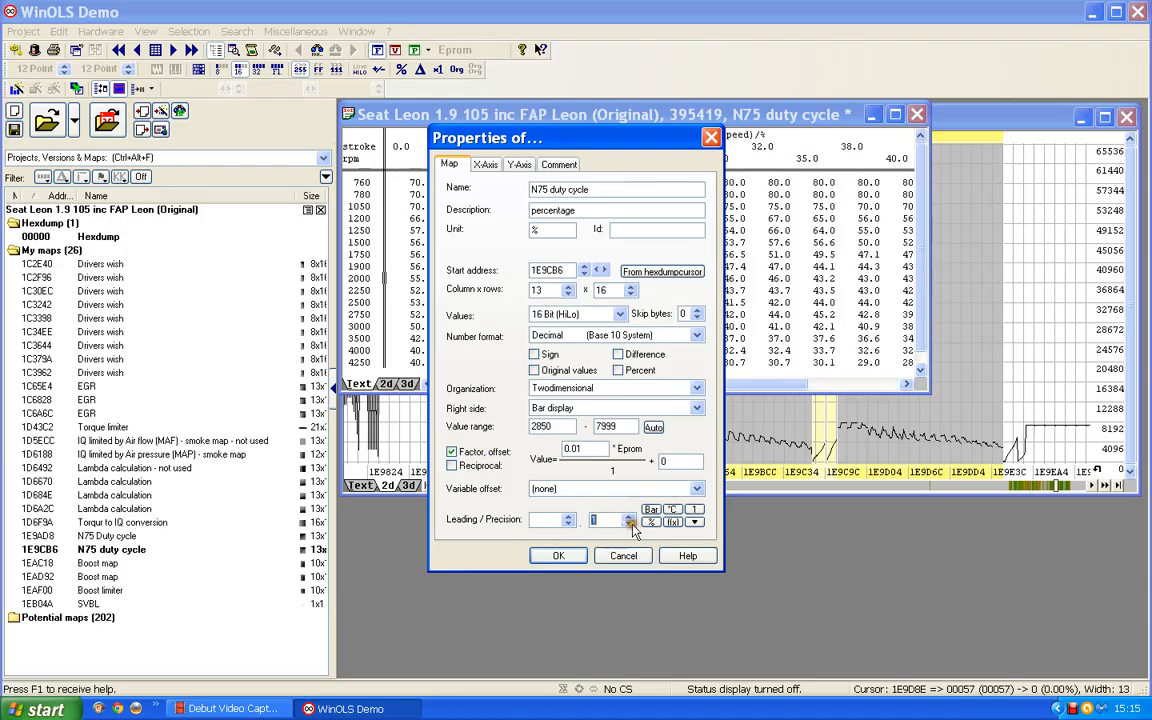
{"action": "left_click", "coordinate": [557, 555]}
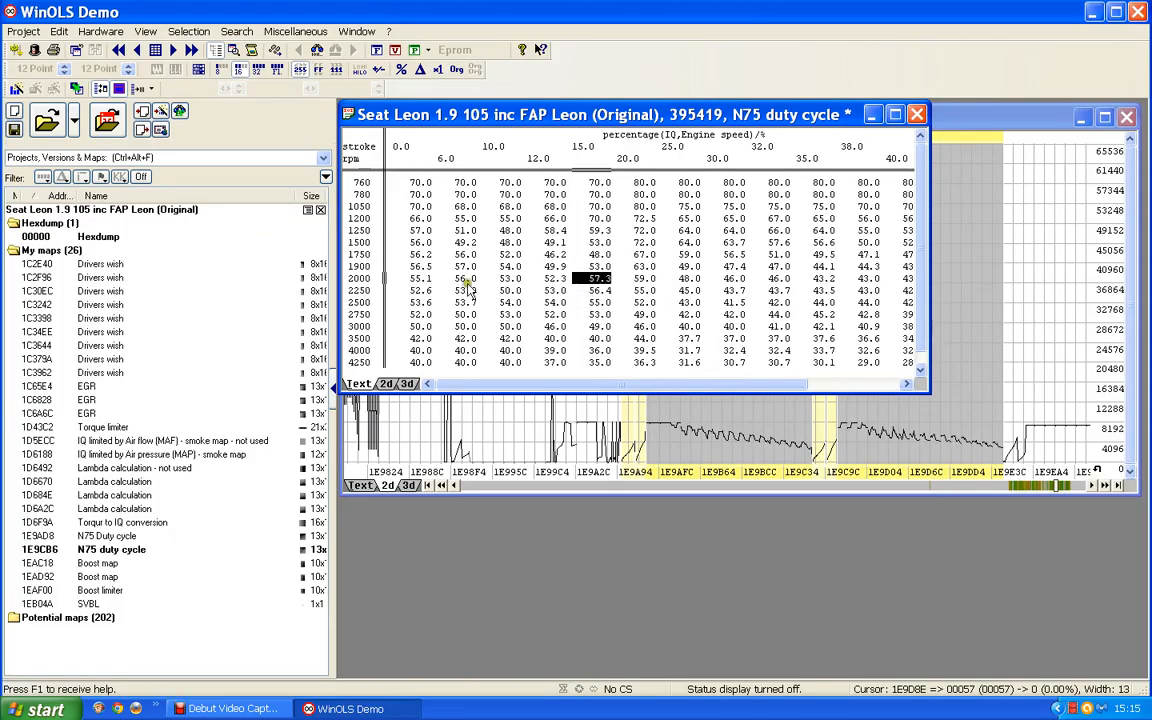
{"action": "left_click", "coordinate": [870, 115]}
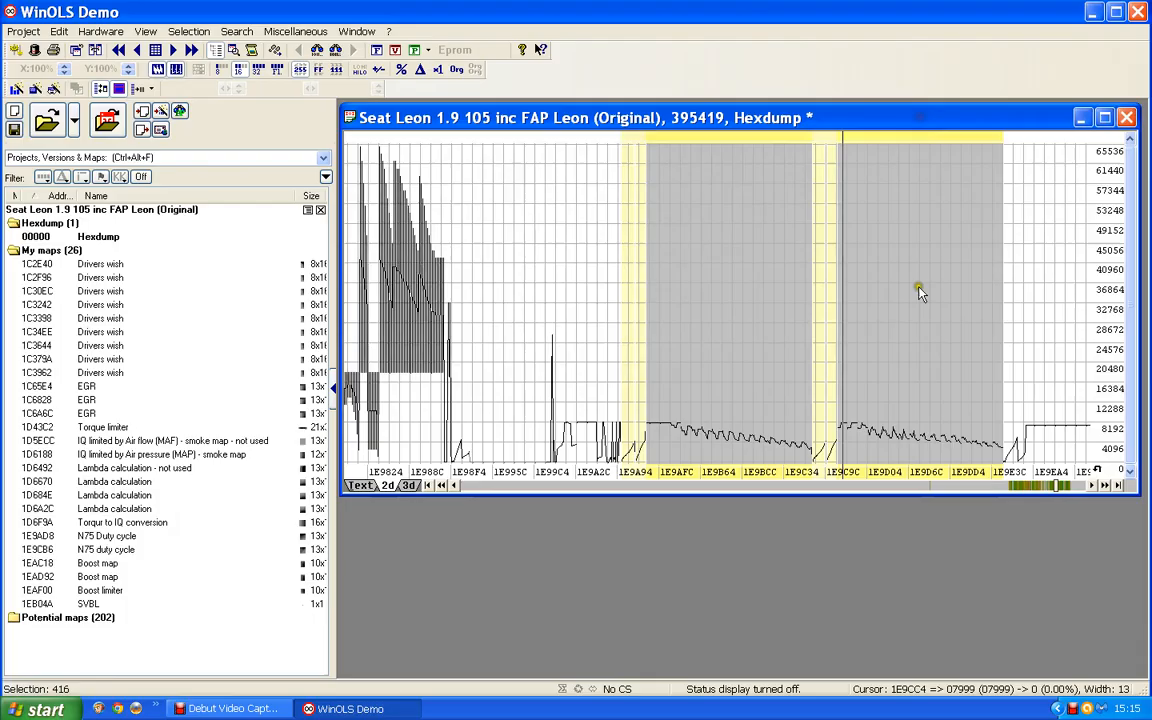
Step: Examine where the N75 duty cycle maps lie in the hexdump relative to the two boost maps
{"action": "left_click", "coordinate": [759, 337]}
{"action": "key", "text": "Page_Down"}
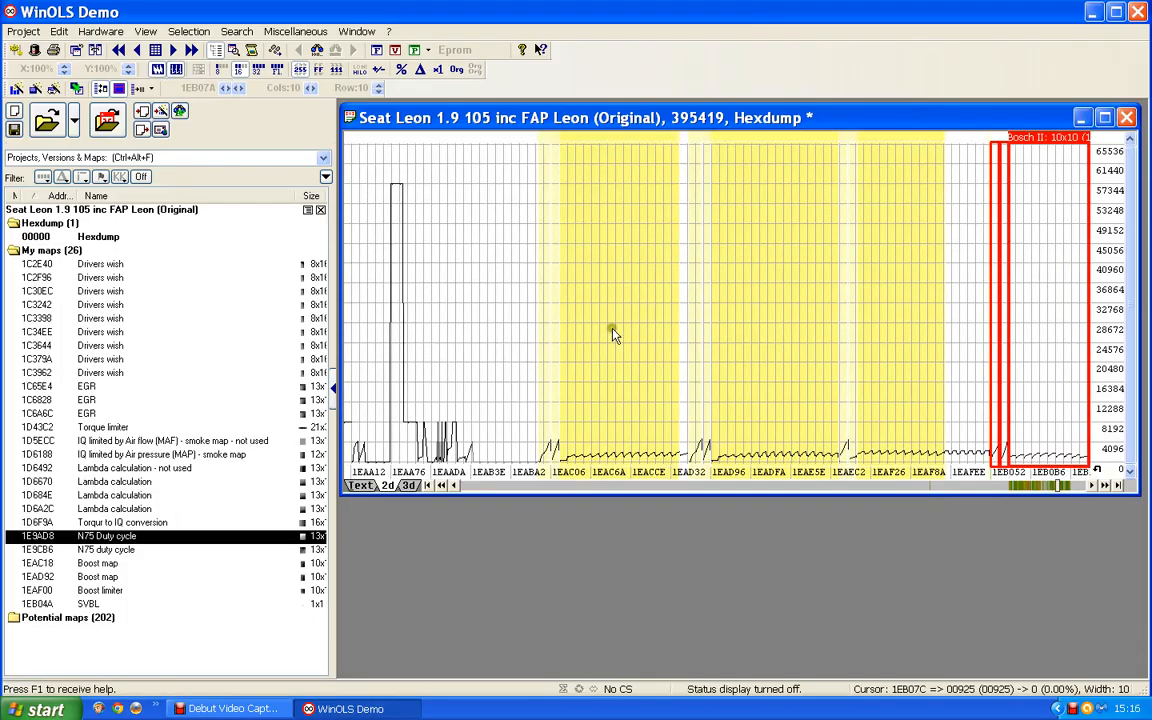
{"action": "left_click", "coordinate": [613, 335]}
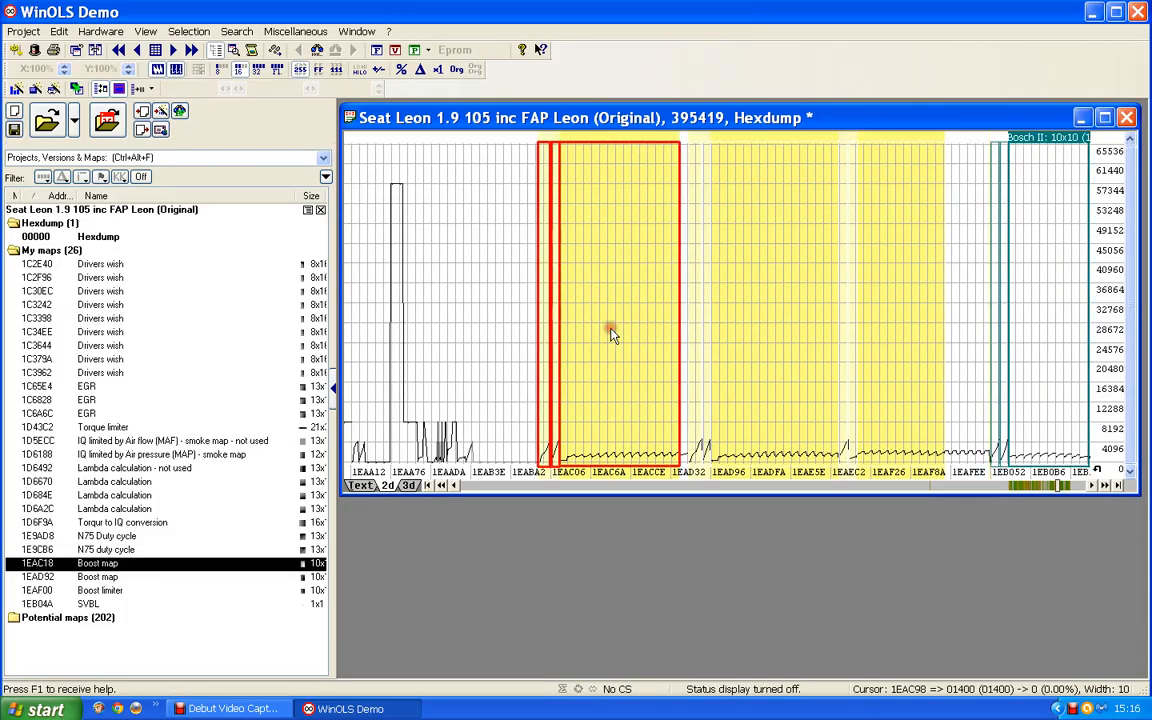
{"action": "left_click", "coordinate": [771, 336]}
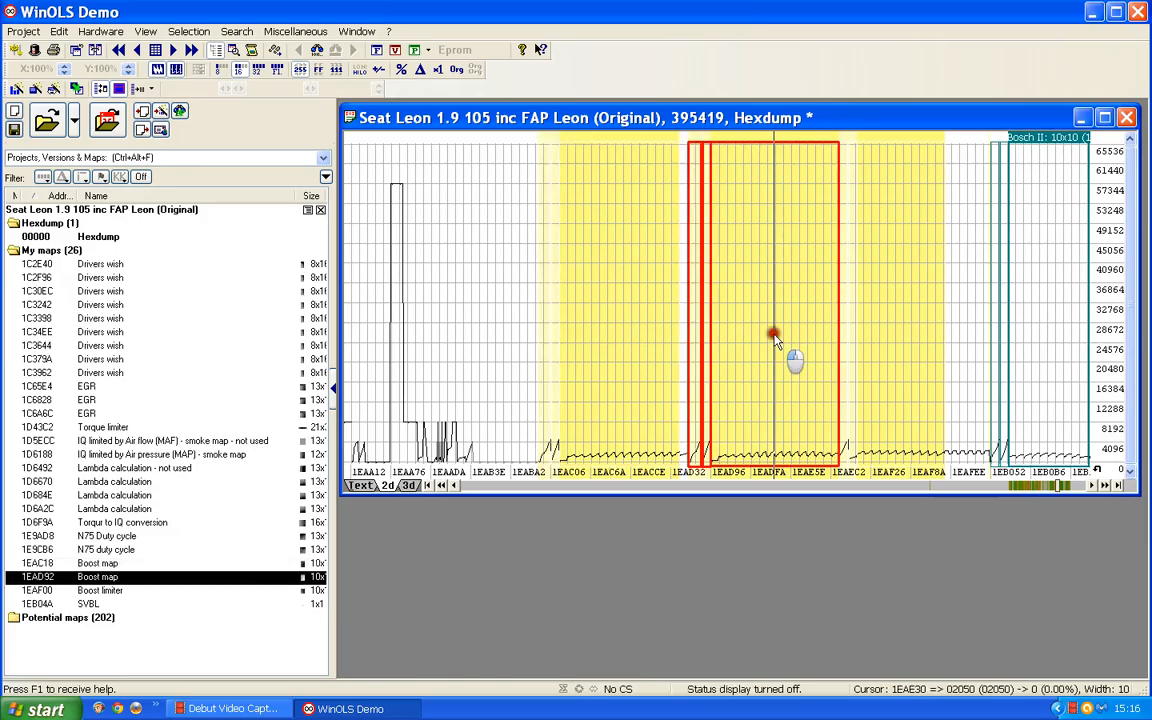
{"action": "left_click", "coordinate": [490, 487]}
{"action": "left_click", "coordinate": [490, 487]}
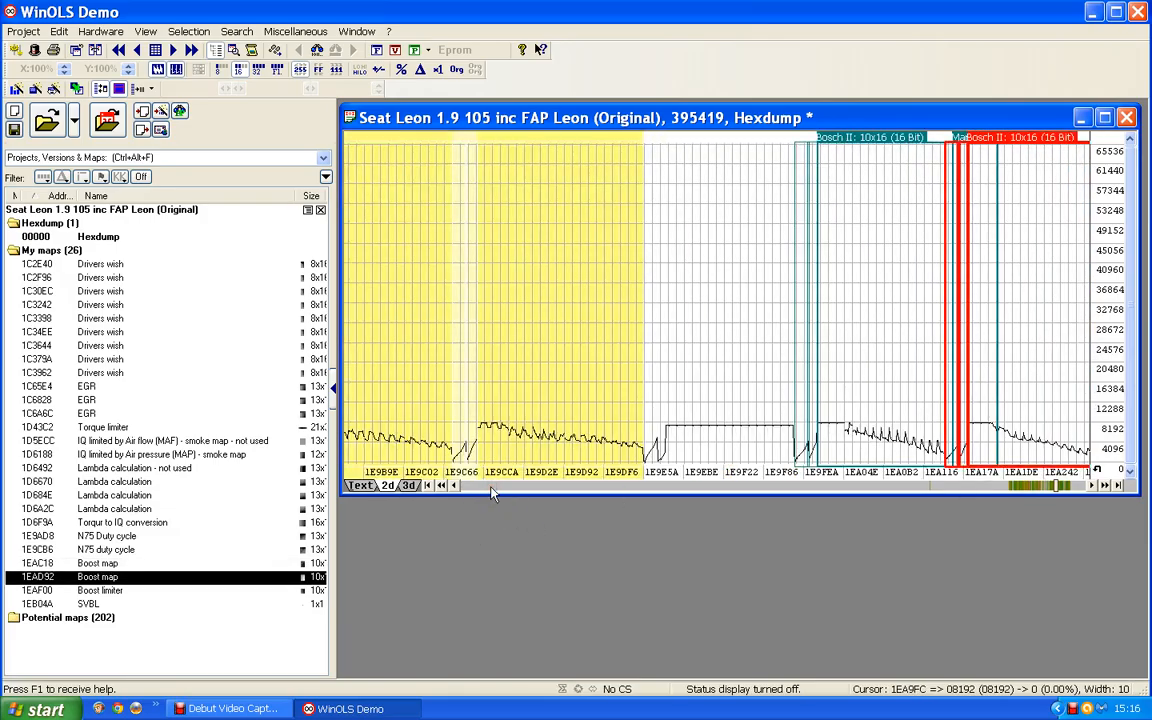
{"action": "left_click", "coordinate": [409, 287]}
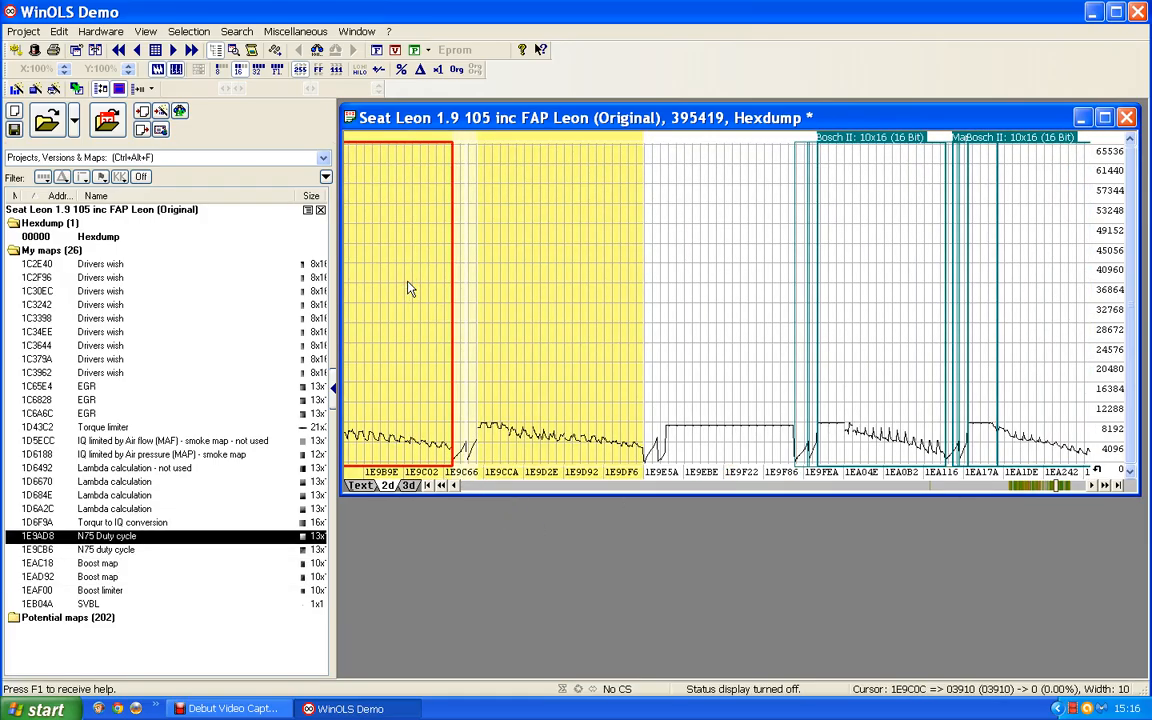
Step: Examine the second N75 duty cycle map and each of the 10x16 Bosch II potential maps that follow it in the hexdump
{"action": "left_click", "coordinate": [529, 296]}
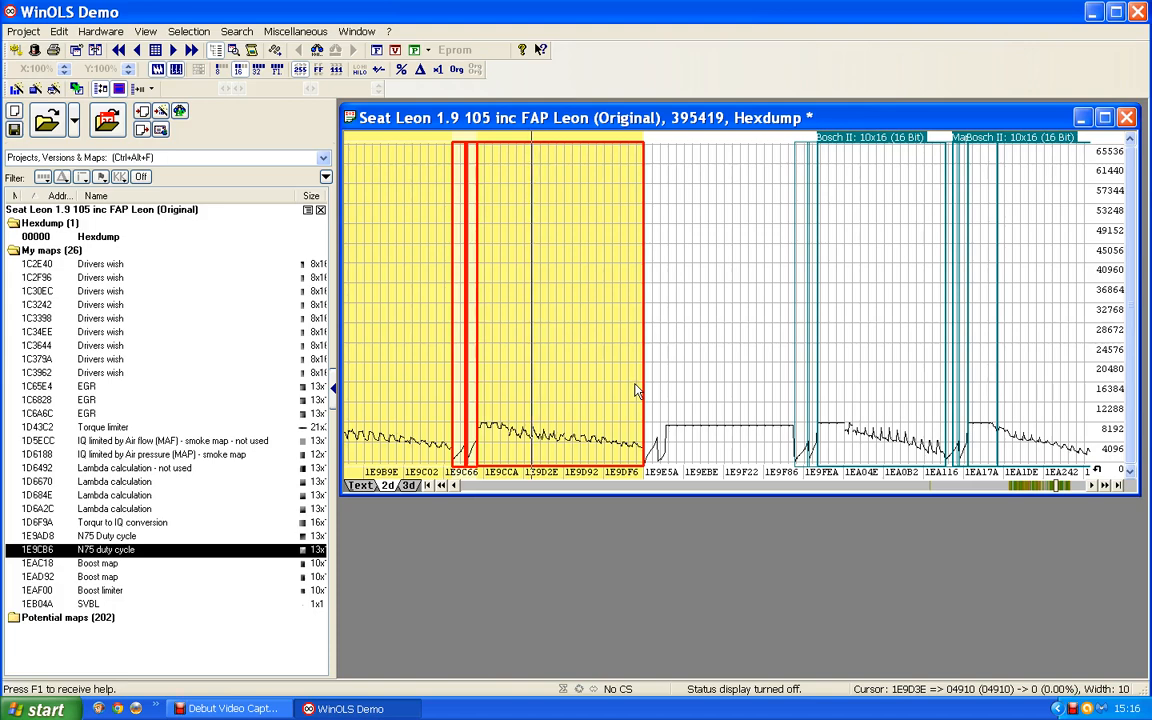
{"action": "left_click", "coordinate": [1106, 485]}
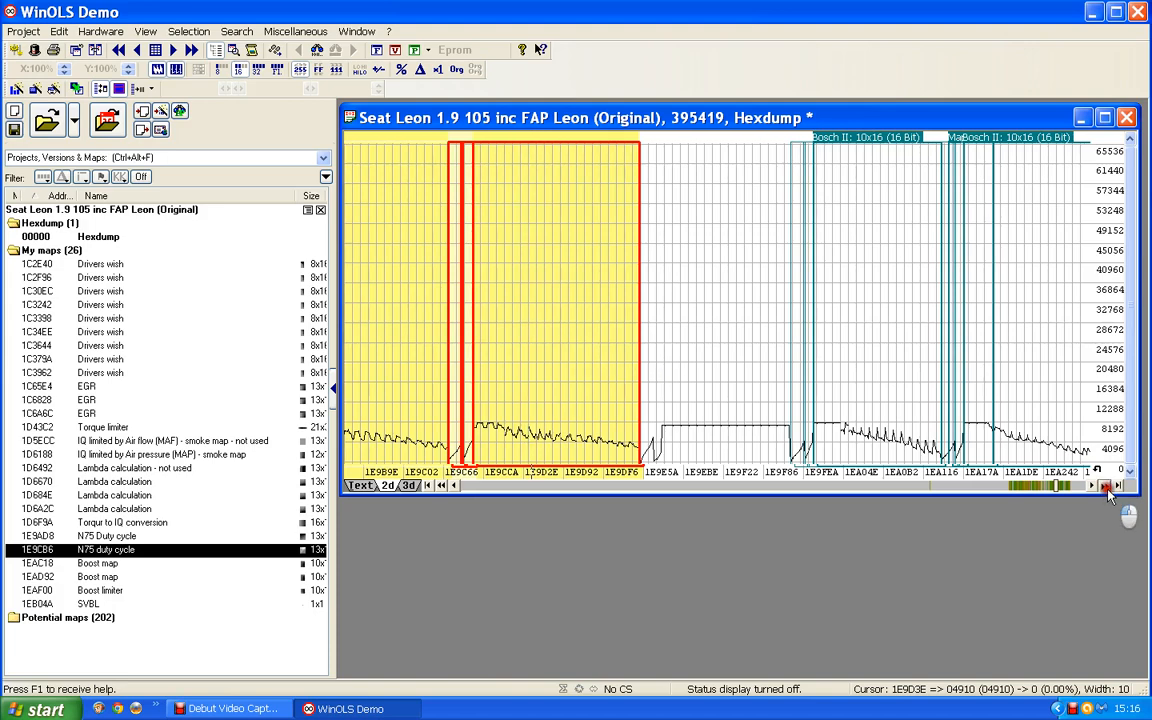
{"action": "left_click", "coordinate": [1106, 485]}
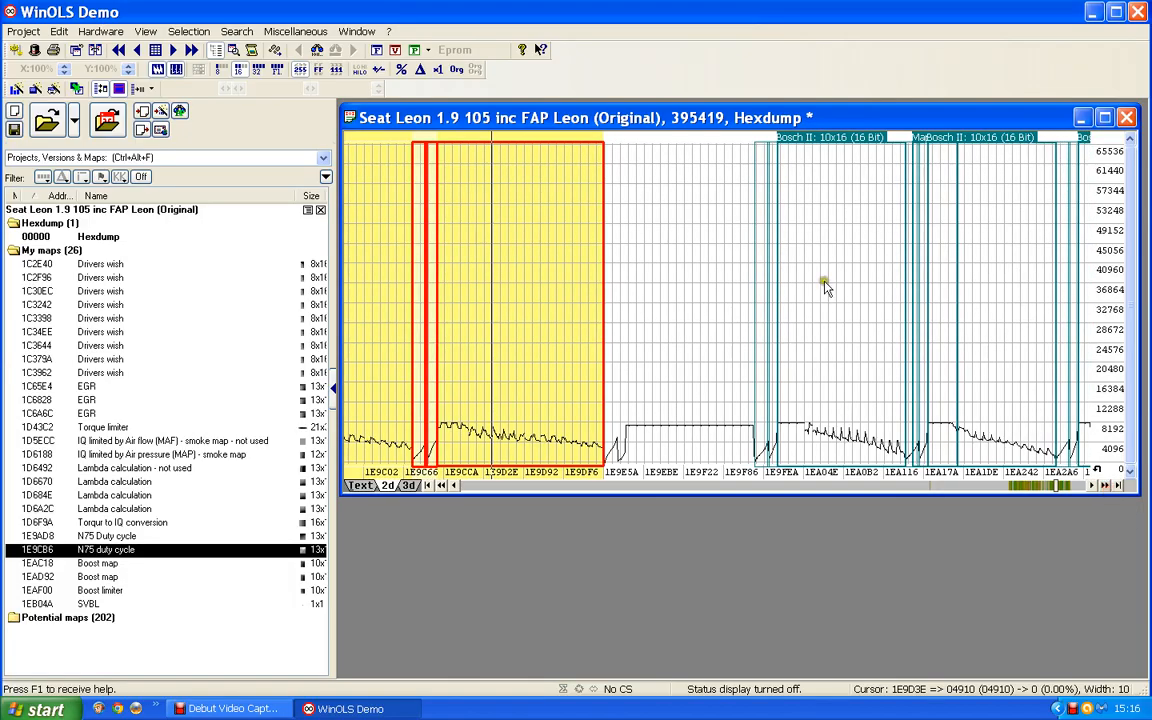
{"action": "left_click", "coordinate": [825, 281]}
{"action": "left_click", "coordinate": [1022, 301]}
{"action": "scroll", "coordinate": [1015, 310], "scroll_direction": "down", "scroll_amount": 5}
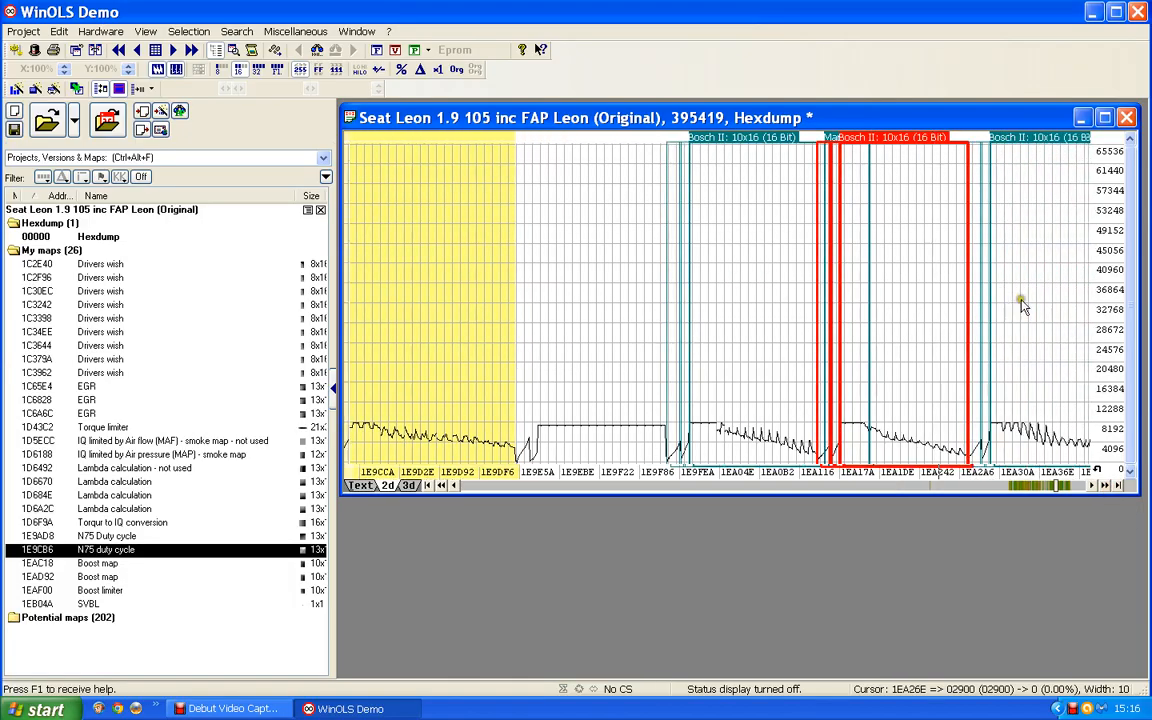
{"action": "scroll", "coordinate": [1008, 325], "scroll_direction": "down", "scroll_amount": 1}
{"action": "left_click", "coordinate": [830, 339]}
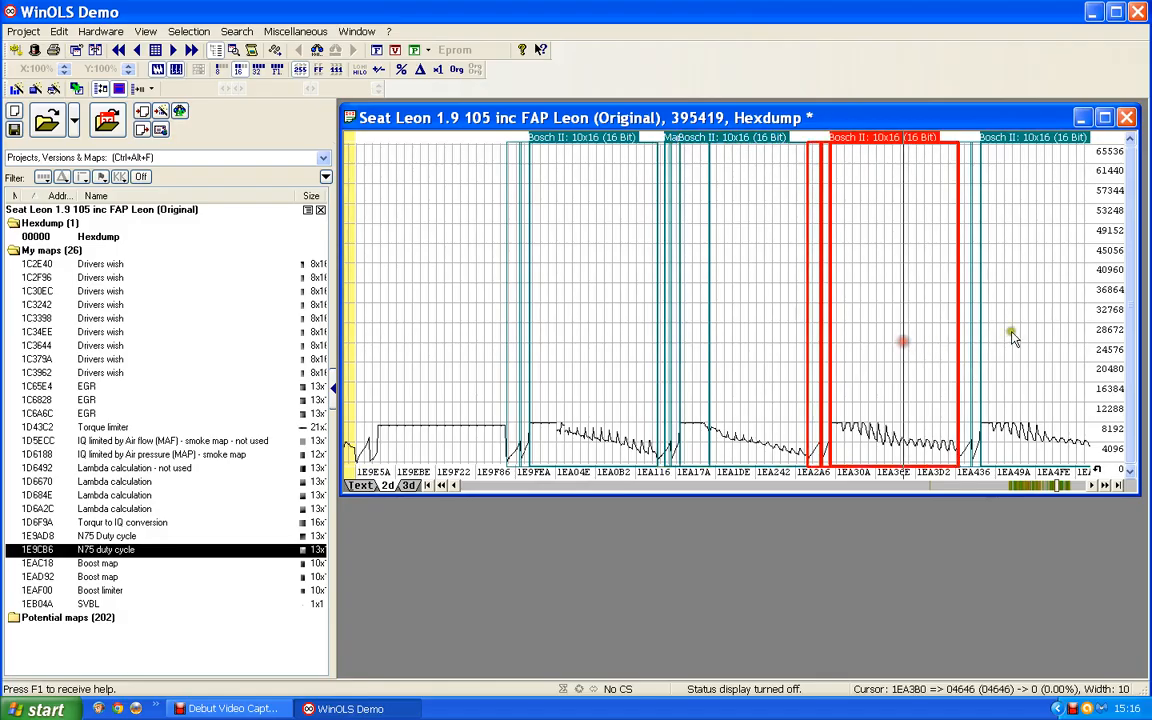
{"action": "left_click", "coordinate": [1013, 334]}
{"action": "scroll", "coordinate": [1015, 337], "scroll_direction": "down", "scroll_amount": 2}
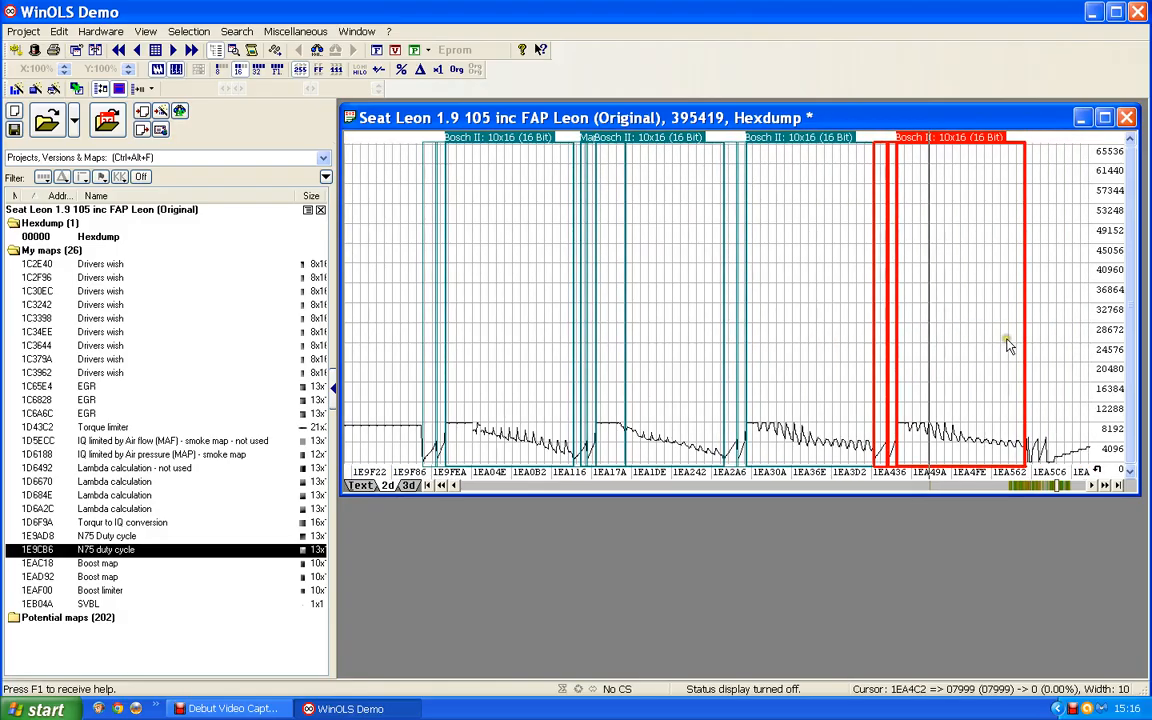